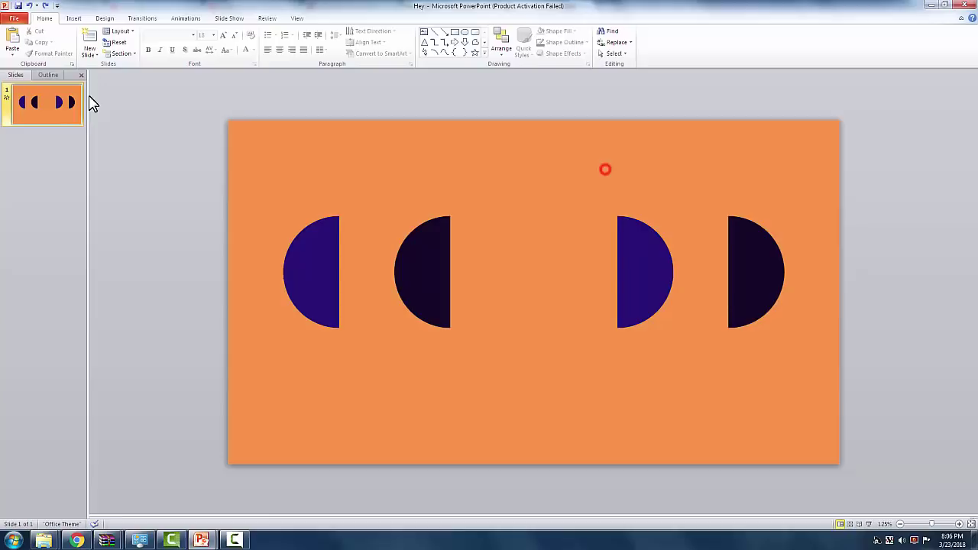
# Show the Animation Pane for the half-circles on slide 1 and widen it to reveal the effect timelines.
pyautogui.click(409, 259)
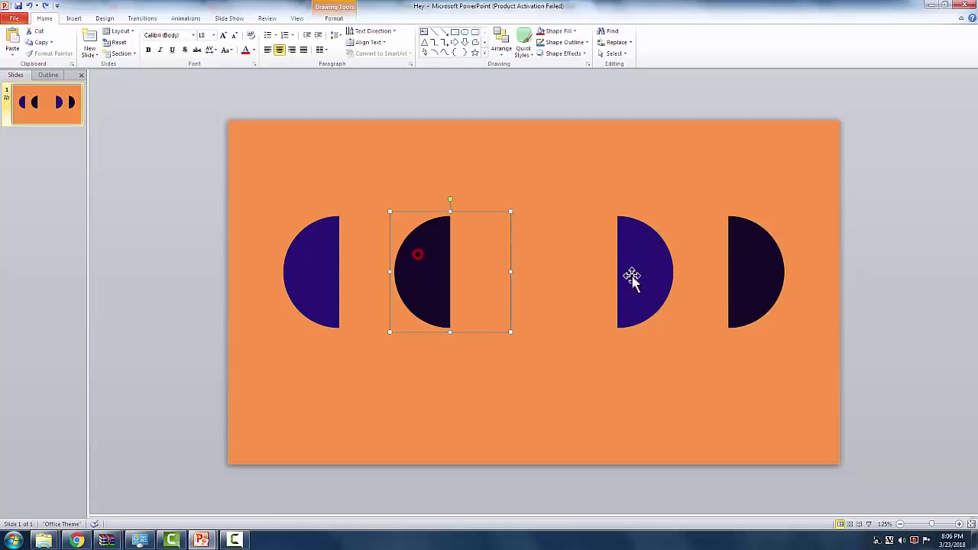
pyautogui.click(646, 270)
pyautogui.click(185, 17)
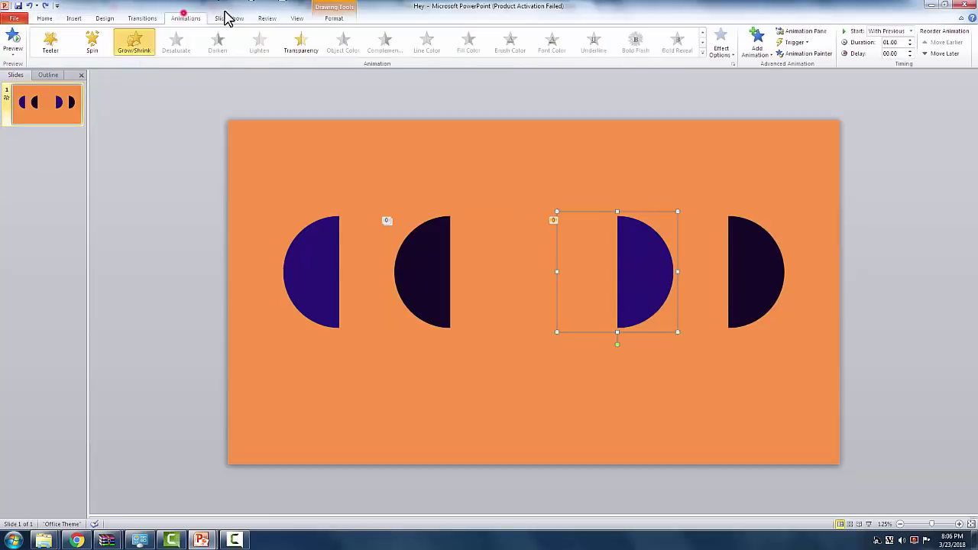
pyautogui.click(802, 30)
pyautogui.click(888, 501)
pyautogui.click(889, 509)
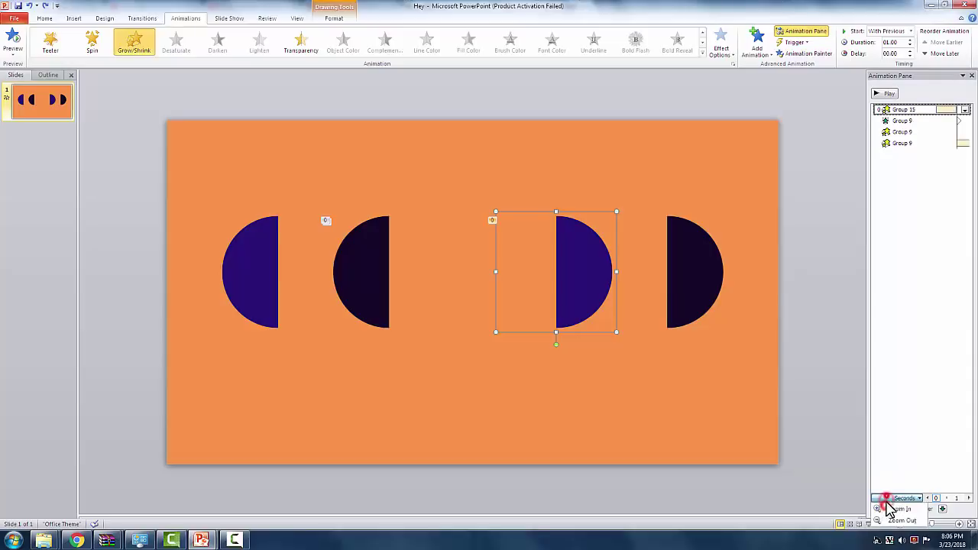
pyautogui.moveTo(868, 454); pyautogui.dragTo(721, 442)
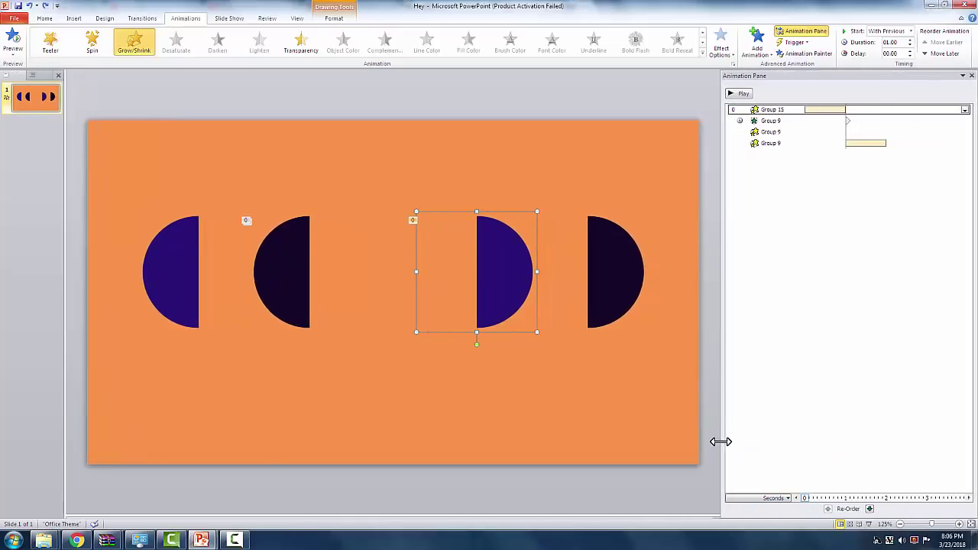
# Examine the three Group 9 animation effects in the Animation Pane and the dark half-circle on slide 1.
pyautogui.click(592, 183)
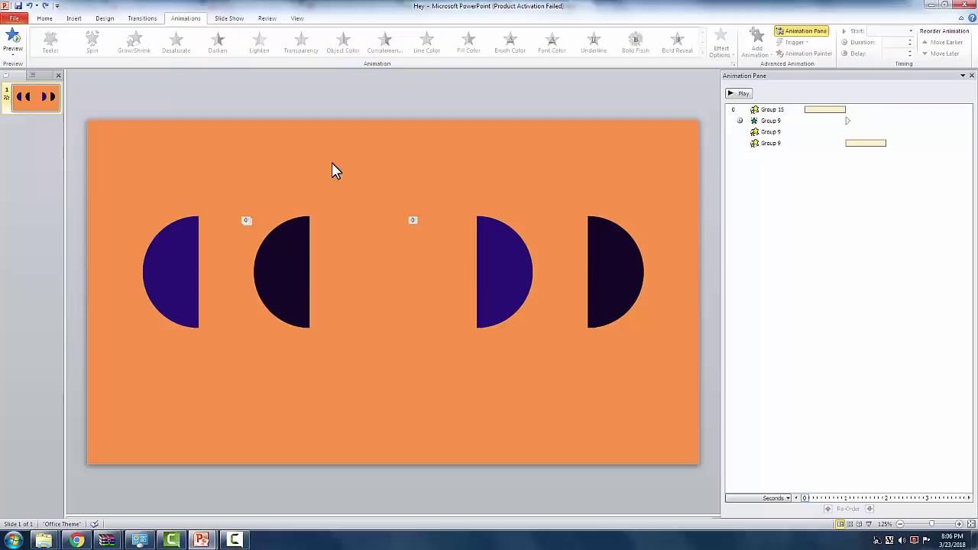
pyautogui.moveTo(782, 121); pyautogui.dragTo(785, 145)
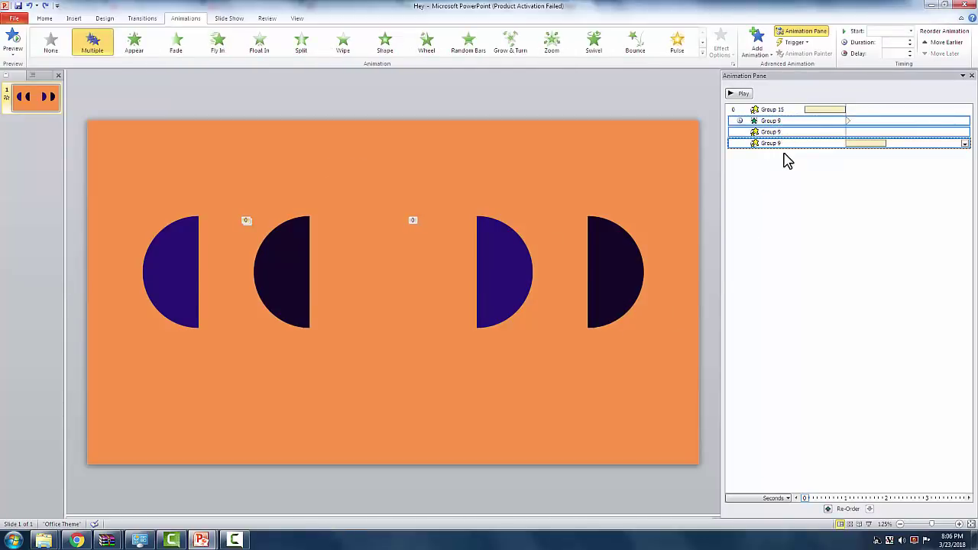
pyautogui.click(265, 251)
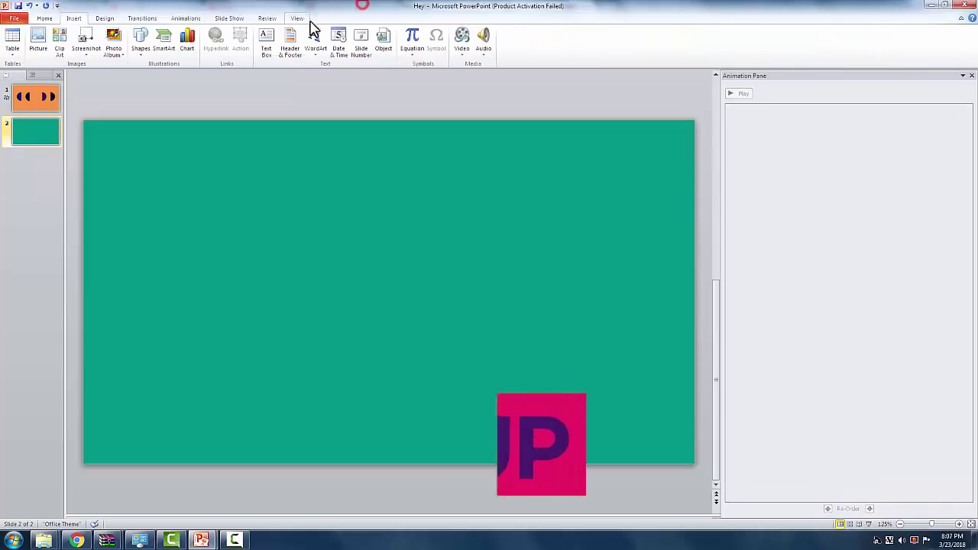
# Display the drawing guides on slide 2 and move the vertical guide to the slide's centre.
pyautogui.click(298, 18)
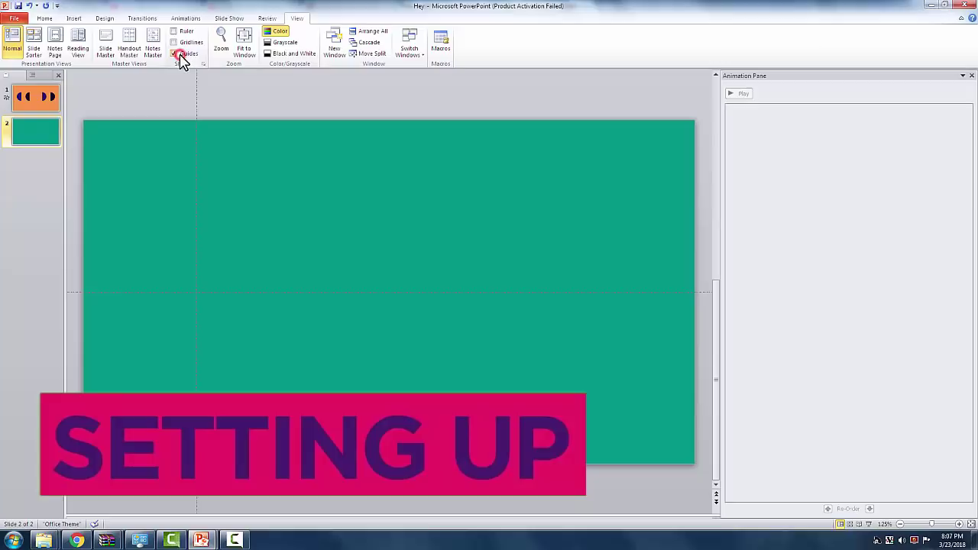
pyautogui.moveTo(197, 111); pyautogui.dragTo(378, 114)
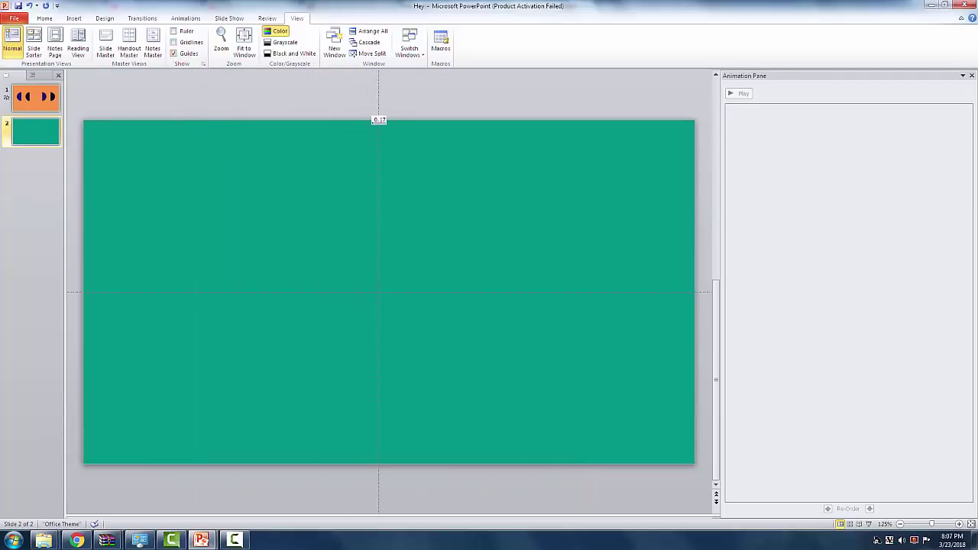
# Change slide 2's background fill to solid turquoise.
pyautogui.rightClick(451, 316)
pyautogui.click(449, 345)
pyautogui.click(481, 247)
pyautogui.click(507, 345)
pyautogui.click(517, 371)
# Draw a circle about 2 inches in diameter, centred on the intersection of the guides.
pyautogui.click(74, 17)
pyautogui.click(140, 46)
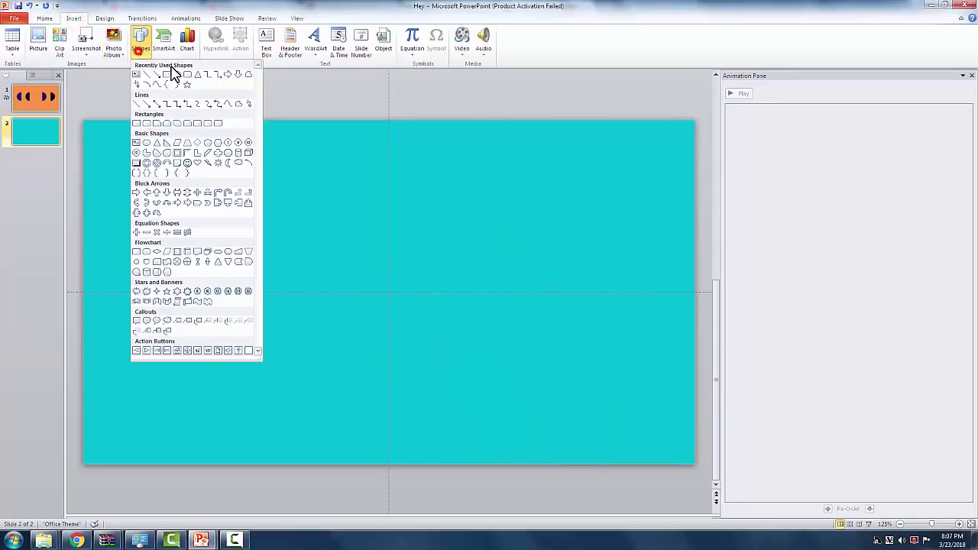
pyautogui.click(177, 75)
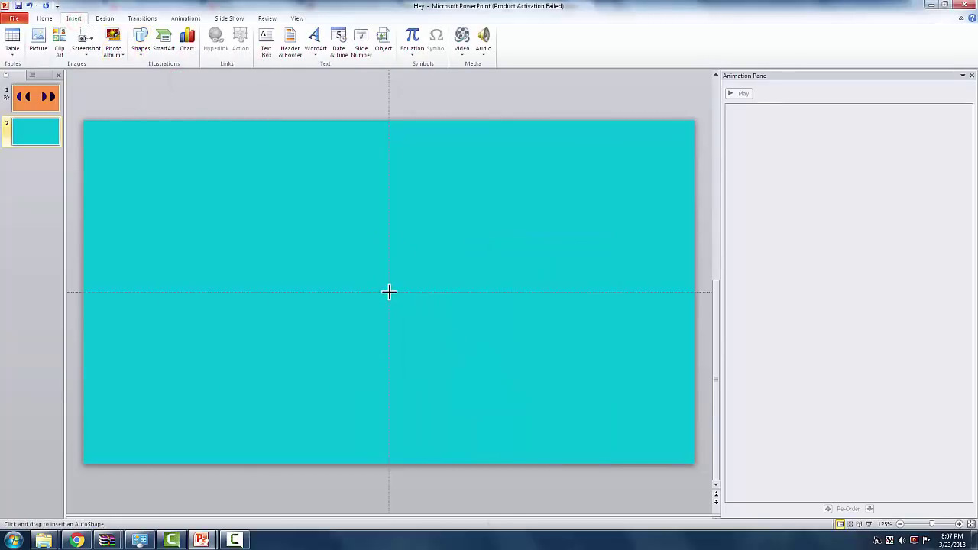
pyautogui.moveTo(389, 292); pyautogui.dragTo(449, 311)
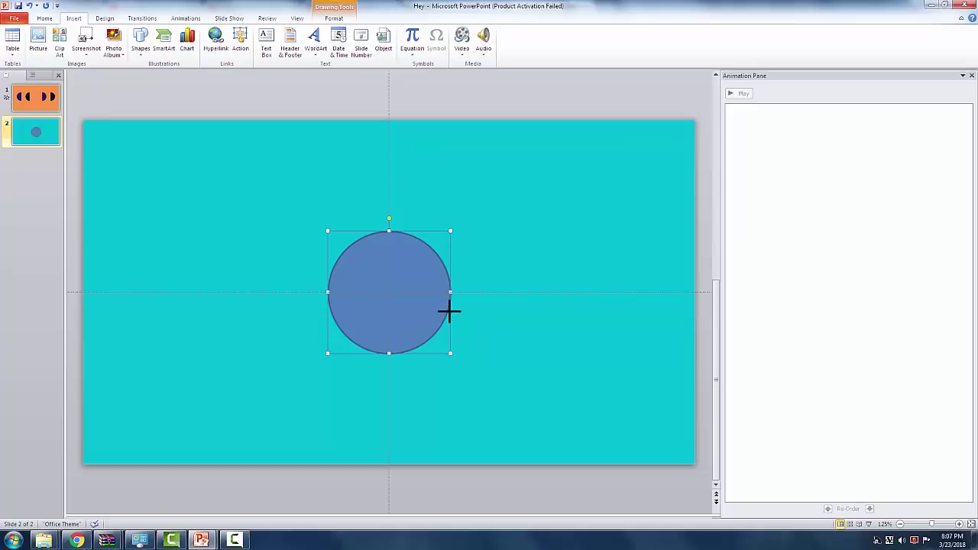
# Remove the circle's outline and fill it with the recently used green.
pyautogui.keyDown('ctrl'); pyautogui.scroll(3, 418, 327); pyautogui.keyUp('ctrl')
pyautogui.click(334, 17)
pyautogui.click(524, 153)
pyautogui.click(433, 240)
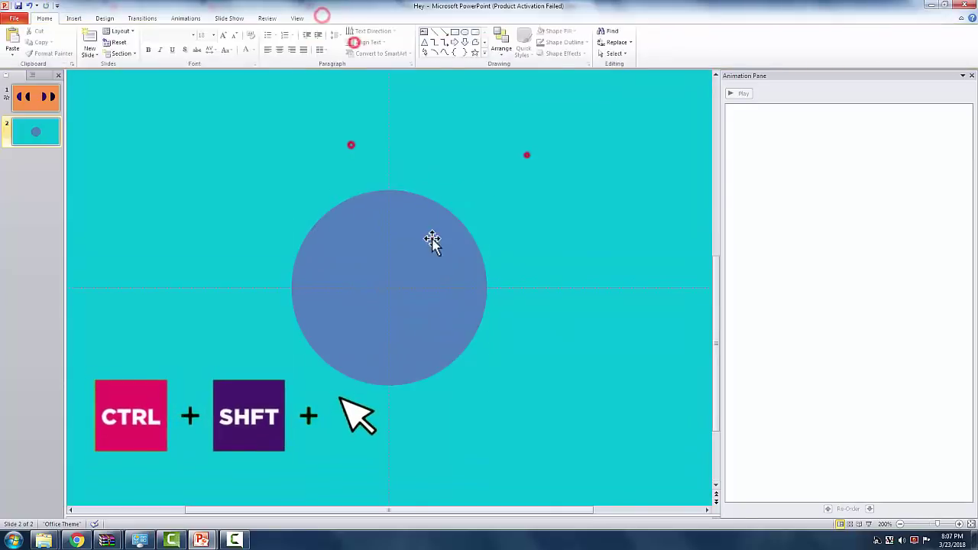
pyautogui.click(356, 31)
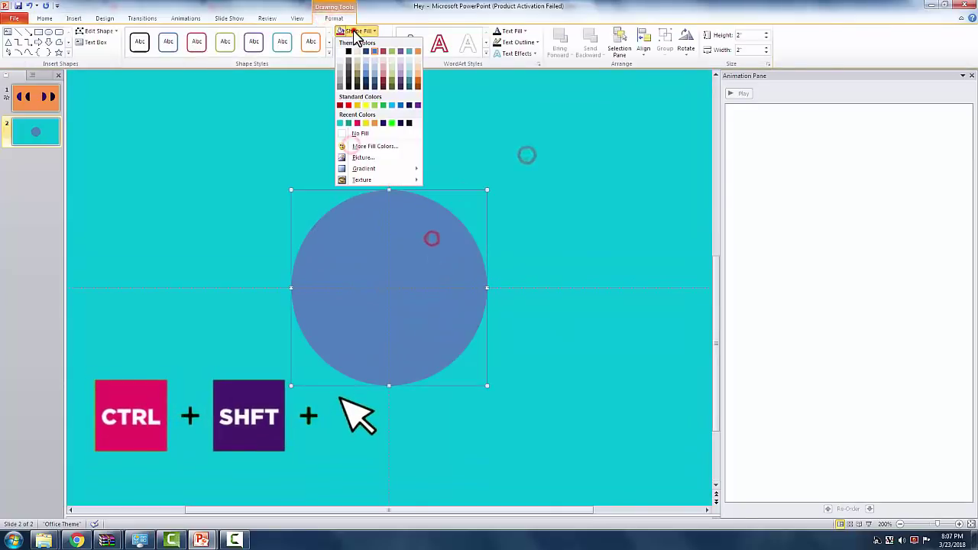
pyautogui.click(349, 122)
pyautogui.click(553, 224)
pyautogui.click(456, 239)
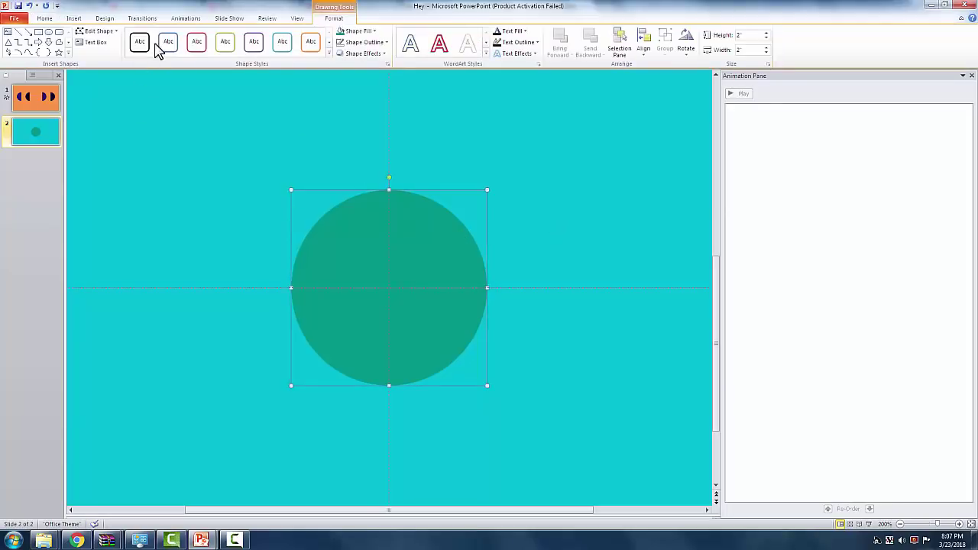
# Draw a rectangle from the vertical guide that covers the whole right half of the circle.
pyautogui.click(74, 18)
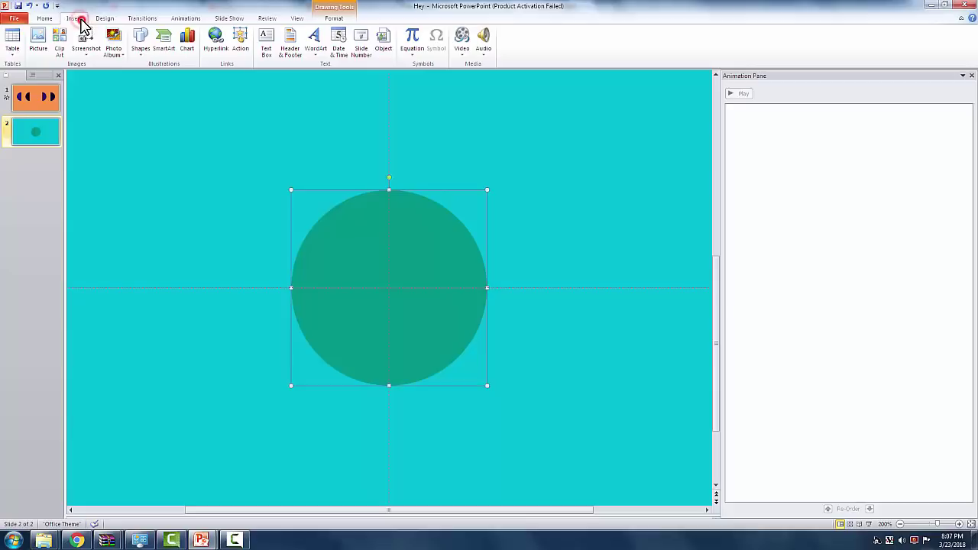
pyautogui.click(138, 42)
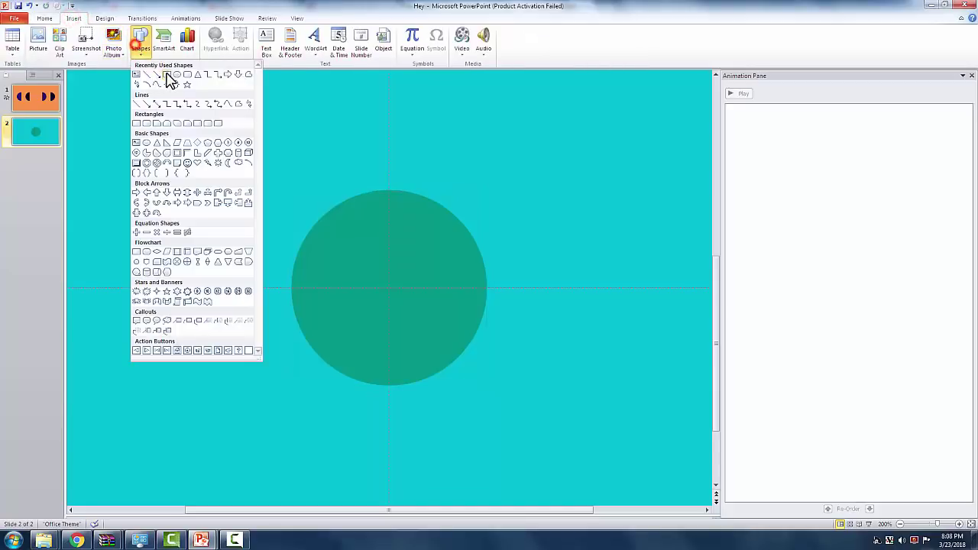
pyautogui.click(165, 74)
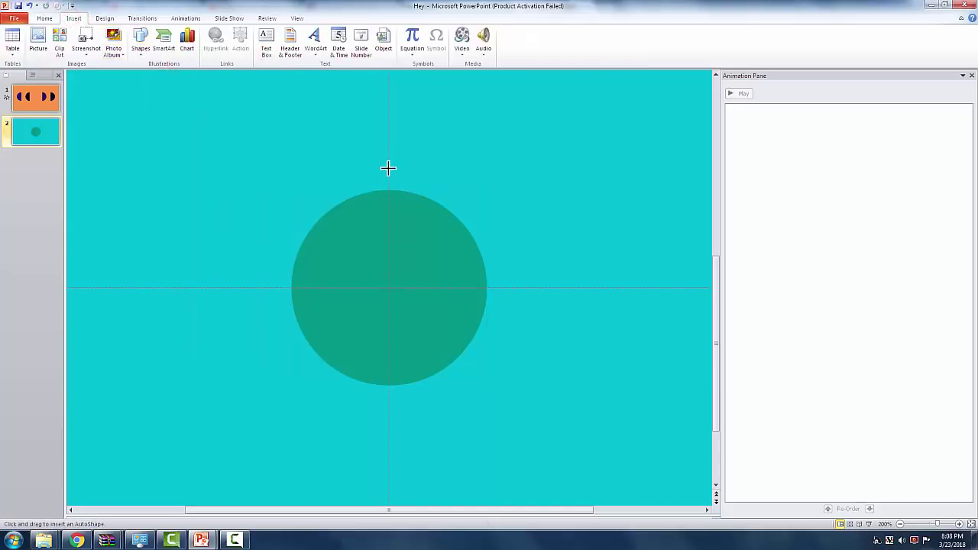
pyautogui.moveTo(389, 168)
pyautogui.mouseDown()
pyautogui.moveTo(437, 236)
pyautogui.moveTo(504, 401)
pyautogui.mouseUp()
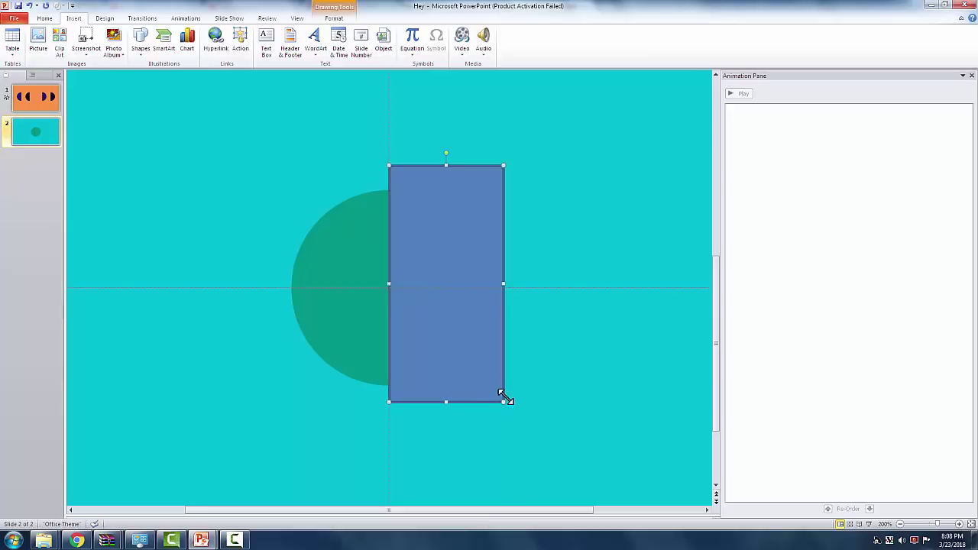
# Intersect the rectangle with the green circle using Combine Shapes, leaving only the right half-circle.
pyautogui.keyDown('shift'); pyautogui.click(328, 229); pyautogui.keyUp('shift')
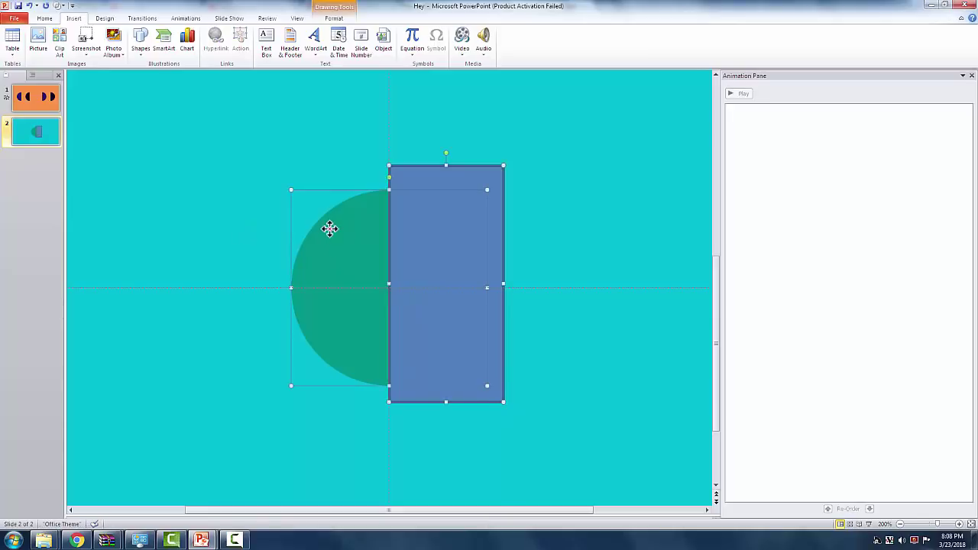
pyautogui.click(60, 6)
pyautogui.click(76, 39)
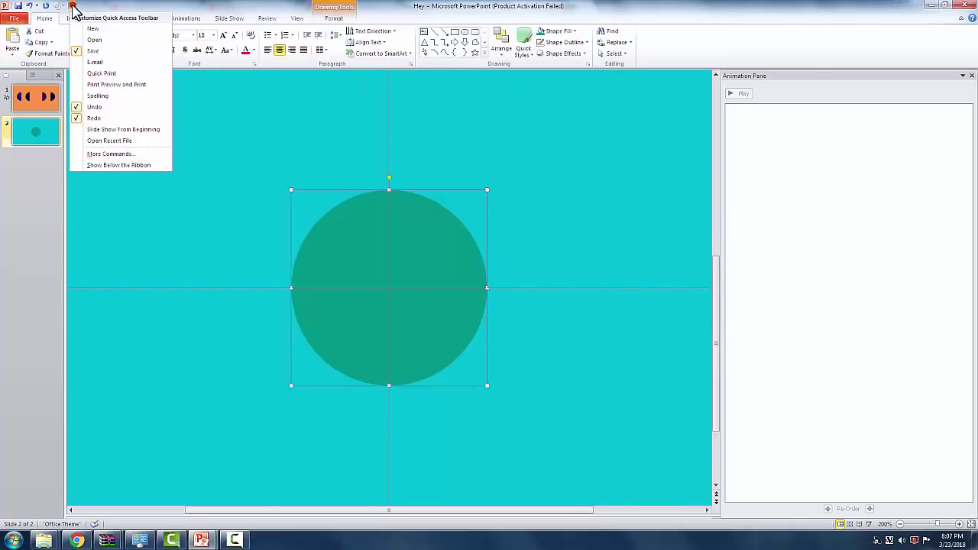
# Open the Quick Access Toolbar customization options and switch the category of available commands.
pyautogui.click(112, 154)
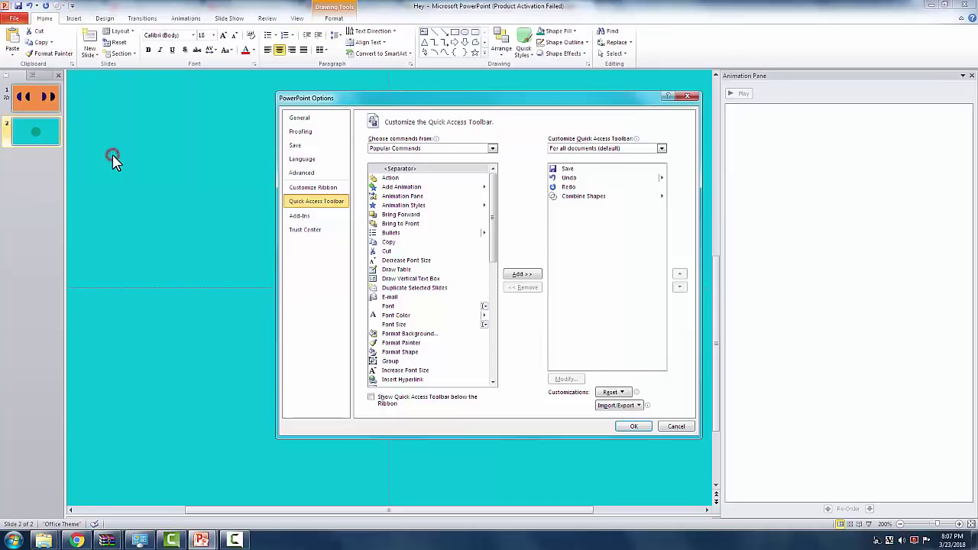
pyautogui.click(415, 150)
pyautogui.click(418, 167)
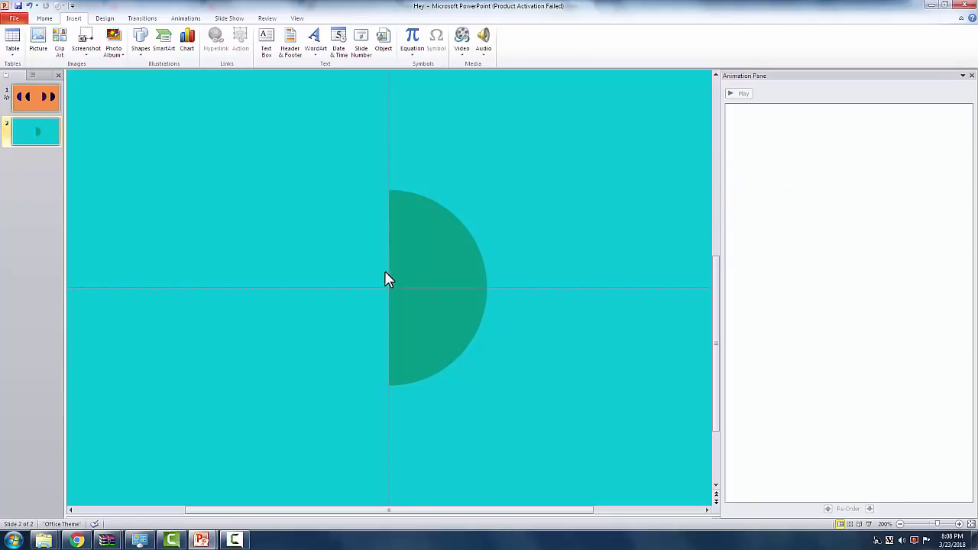
# Copy the green half-circle straight down along the vertical guide so that it partly overlaps the original.
pyautogui.click(439, 279)
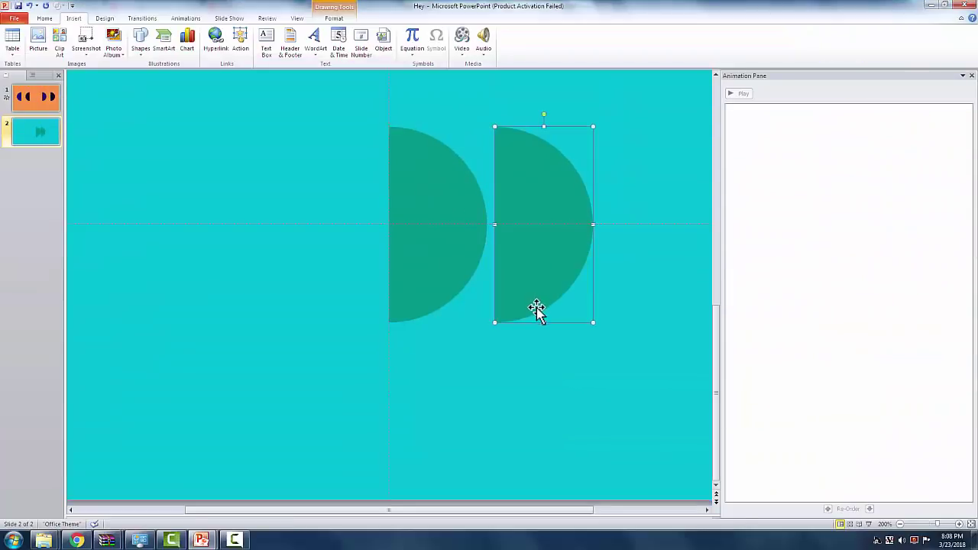
pyautogui.hotkey('ctrl', 'z')
pyautogui.moveTo(436, 183); pyautogui.dragTo(442, 343)
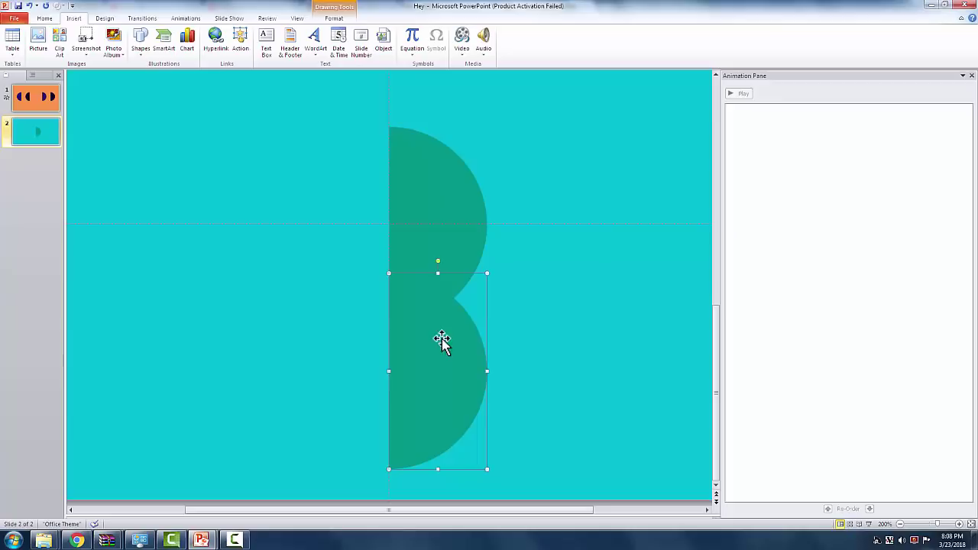
# Fill the lower half-circle with a custom dark blue.
pyautogui.click(334, 20)
pyautogui.click(356, 31)
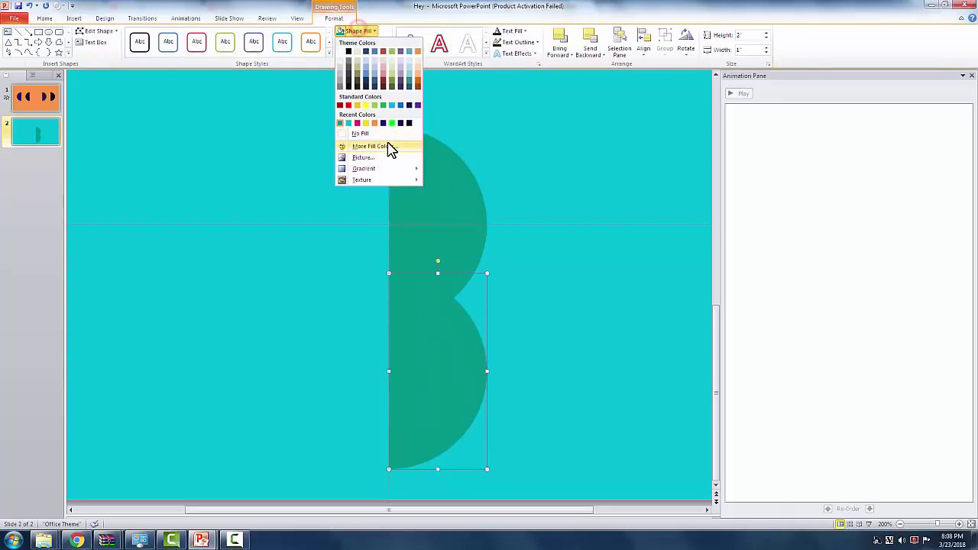
pyautogui.click(389, 147)
pyautogui.moveTo(458, 207); pyautogui.dragTo(461, 204)
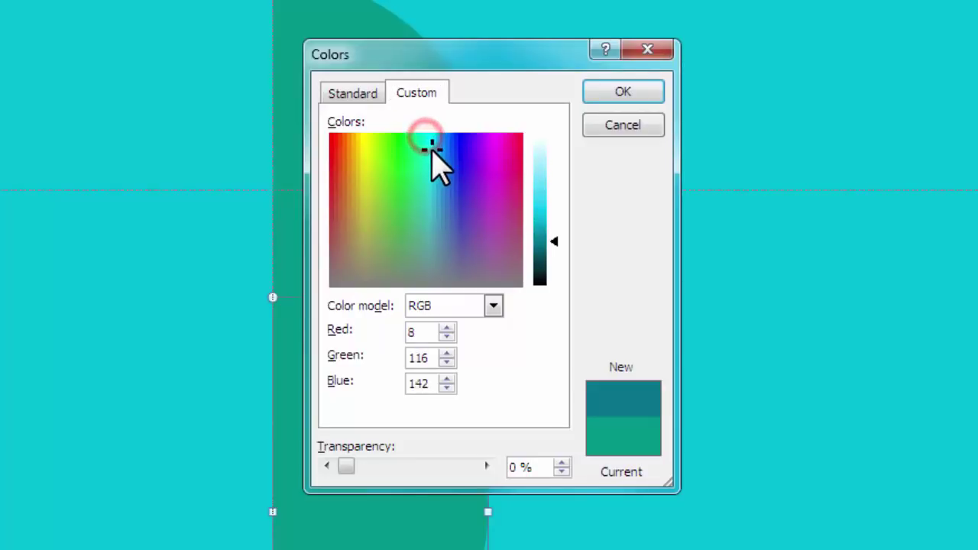
pyautogui.moveTo(433, 148); pyautogui.dragTo(435, 150)
pyautogui.click(642, 90)
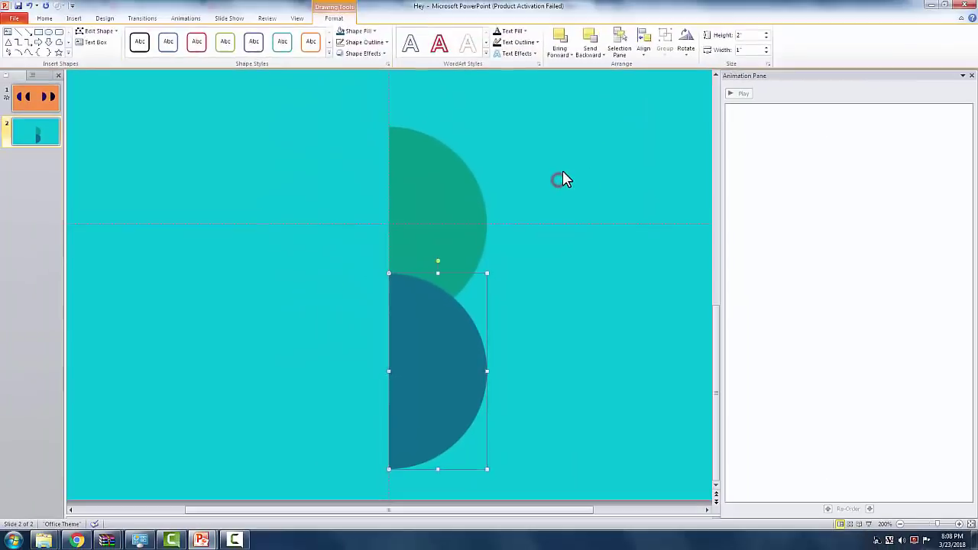
pyautogui.click(563, 173)
pyautogui.click(453, 321)
pyautogui.click(525, 184)
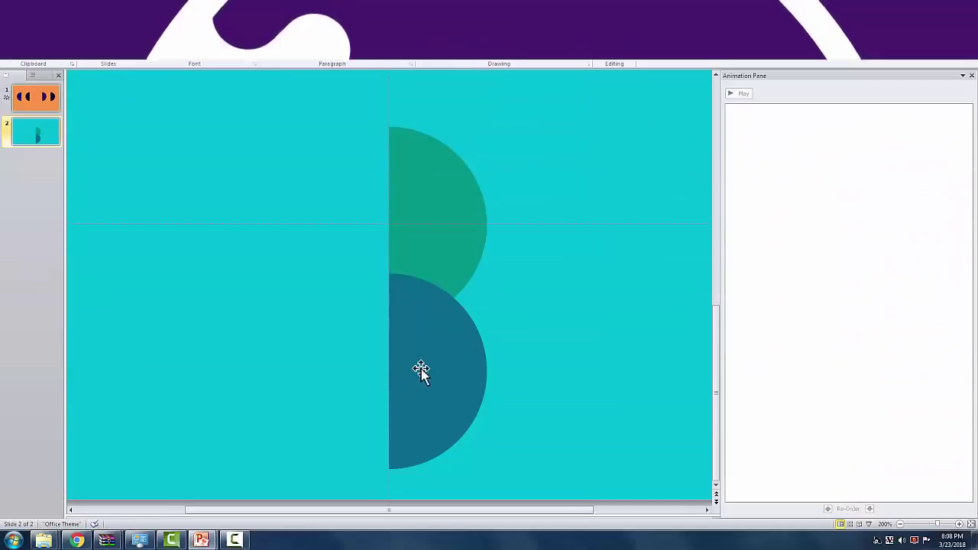
# Draw a 2-inch square over the blue half-circle, matching its height and centred on the vertical guide.
pyautogui.click(424, 372)
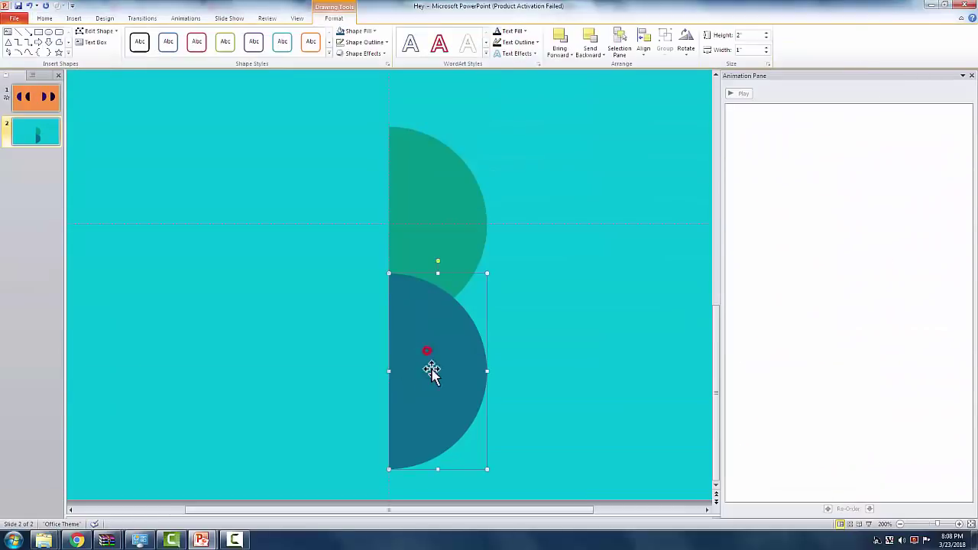
pyautogui.click(80, 18)
pyautogui.click(141, 42)
pyautogui.click(163, 74)
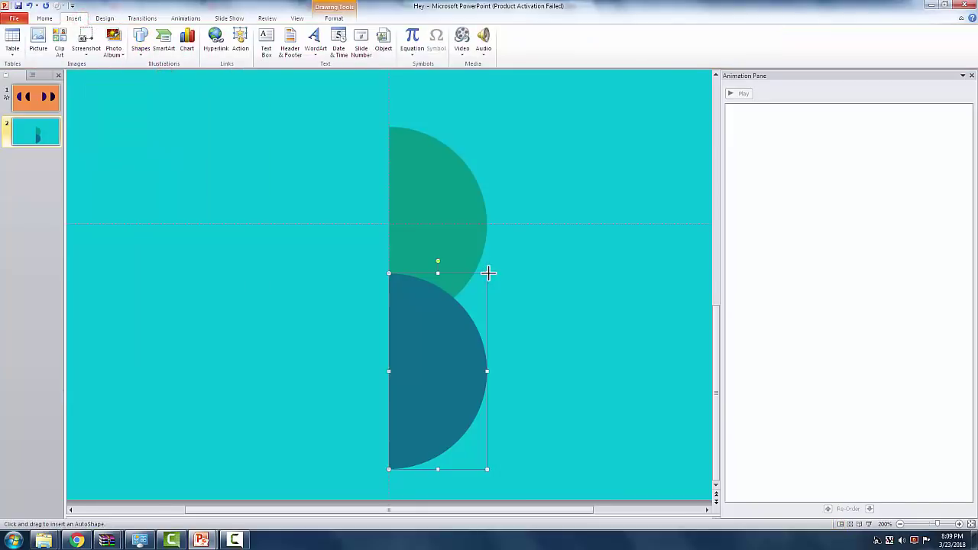
pyautogui.moveTo(488, 273); pyautogui.dragTo(292, 469)
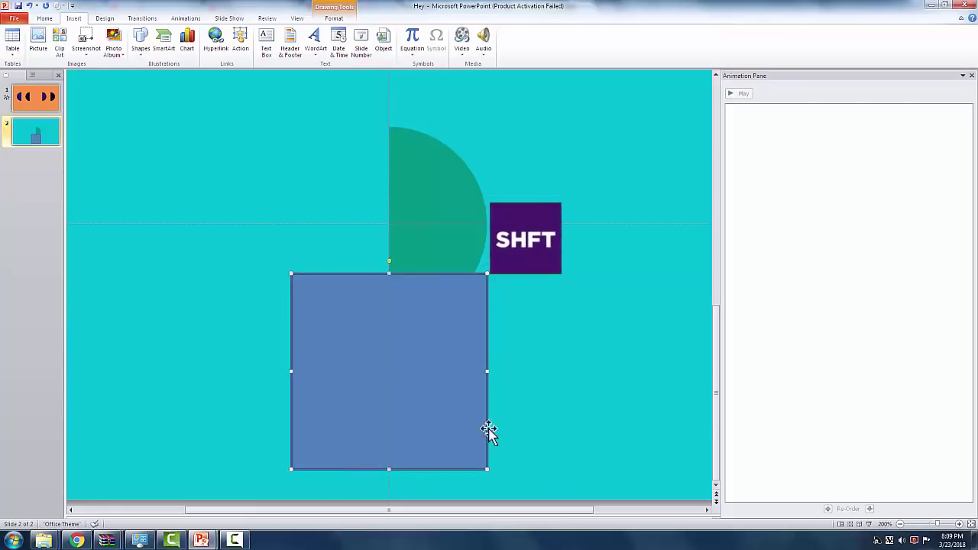
# Remove the square's fill and outline and group it with the blue half-circle.
pyautogui.click(334, 18)
pyautogui.click(356, 31)
pyautogui.click(360, 133)
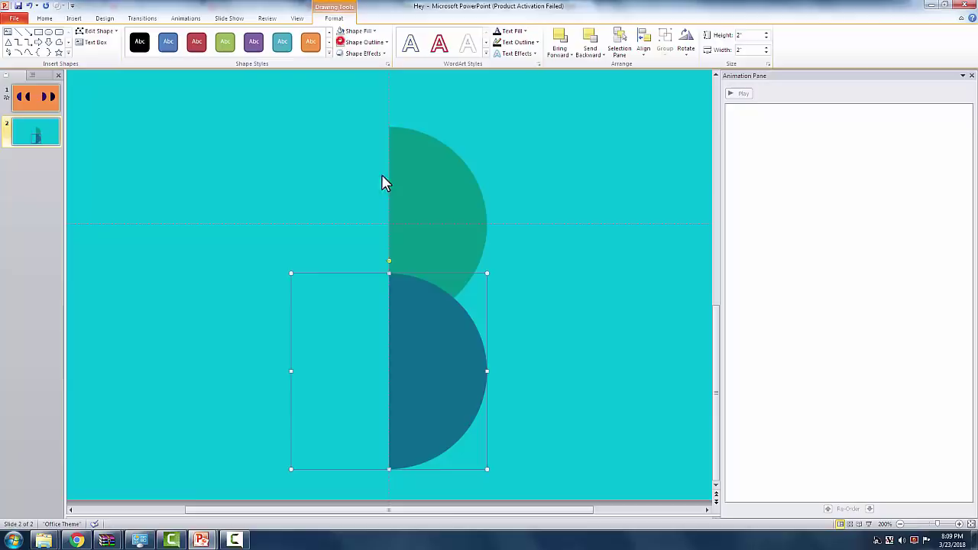
pyautogui.keyDown('shift'); pyautogui.click(427, 346); pyautogui.keyUp('shift')
pyautogui.hotkey('ctrl', 'g')
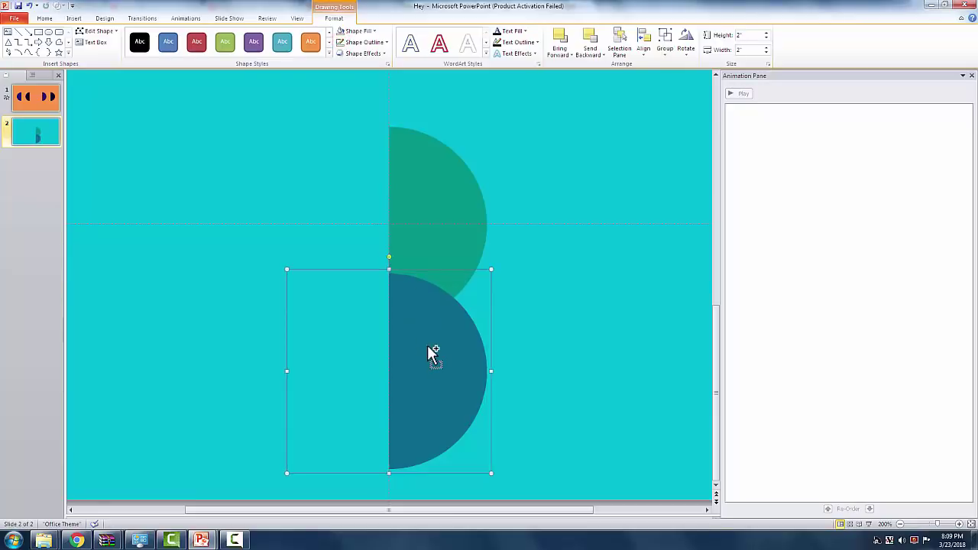
# Rotate the grouped blue half-circle about 60 degrees counter-clockwise around its centre.
pyautogui.moveTo(389, 256); pyautogui.dragTo(298, 384)
pyautogui.hotkey('alt', 'Left')
pyautogui.hotkey('alt', 'Left')
pyautogui.hotkey('alt', 'Left')
pyautogui.hotkey('alt', 'Left')
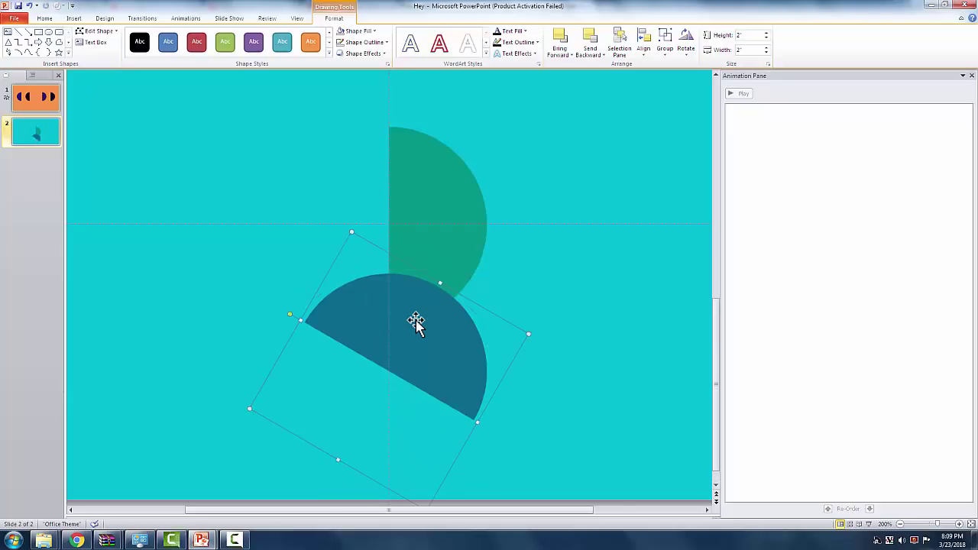
# Rotate the grouped blue half-circle 60 degrees clockwise so its straight edge lies upright along the vertical guide.
pyautogui.hotkey('alt', 'Right')
pyautogui.hotkey('alt', 'Right')
pyautogui.hotkey('alt', 'Right')
pyautogui.hotkey('alt', 'Right')
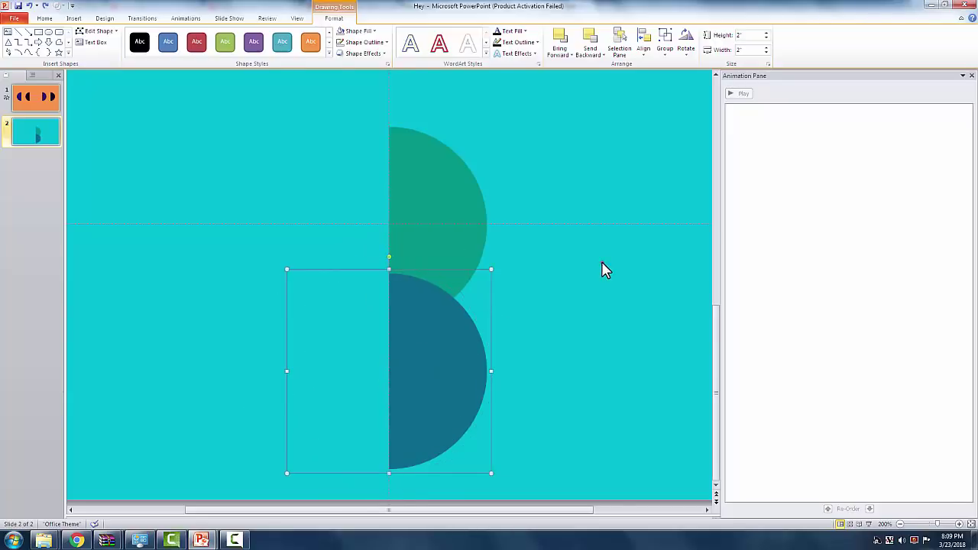
pyautogui.scroll(-5, 453, 346)
pyautogui.click(510, 364)
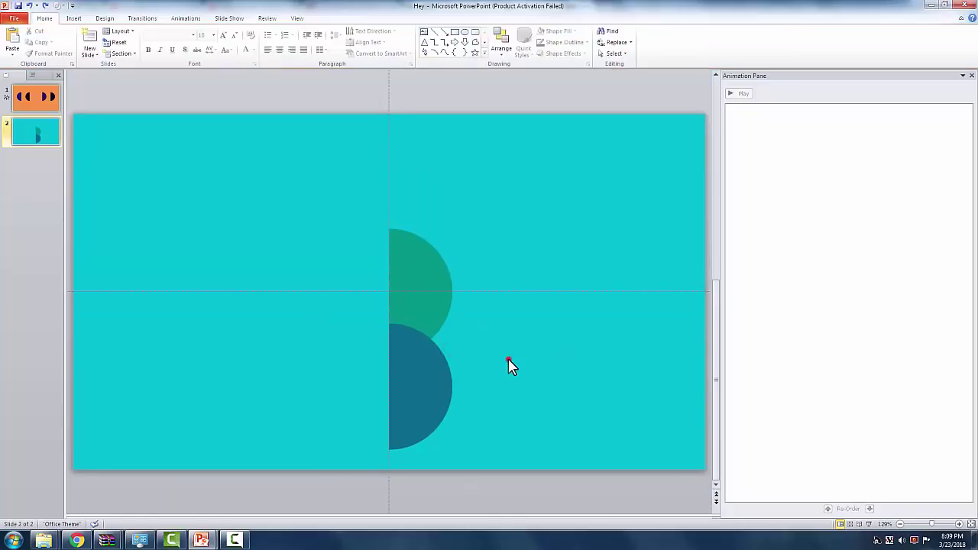
# Duplicate the green half-circle, flip the copy horizontally and place it against the original to complete the upper circle.
pyautogui.click(434, 311)
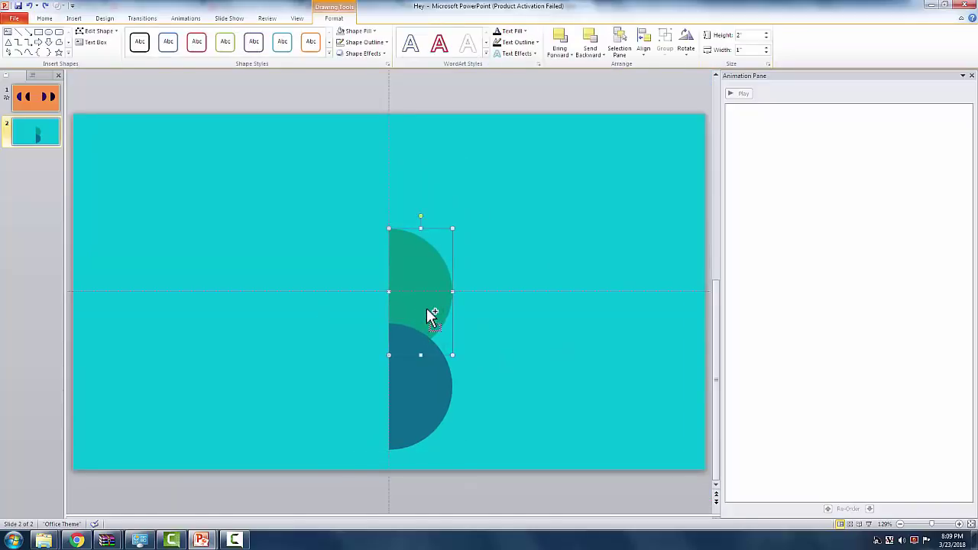
pyautogui.hotkey('ctrl', 'd')
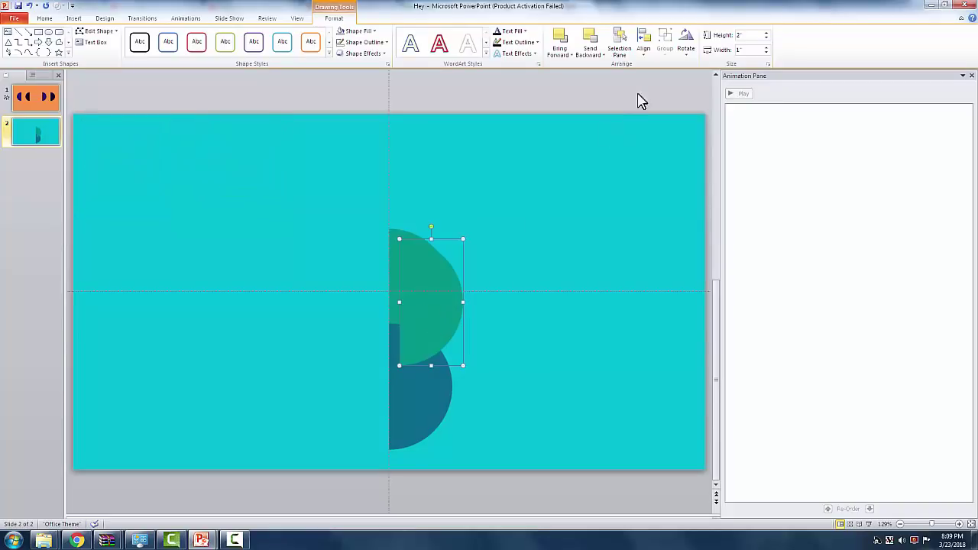
pyautogui.click(692, 45)
pyautogui.click(708, 106)
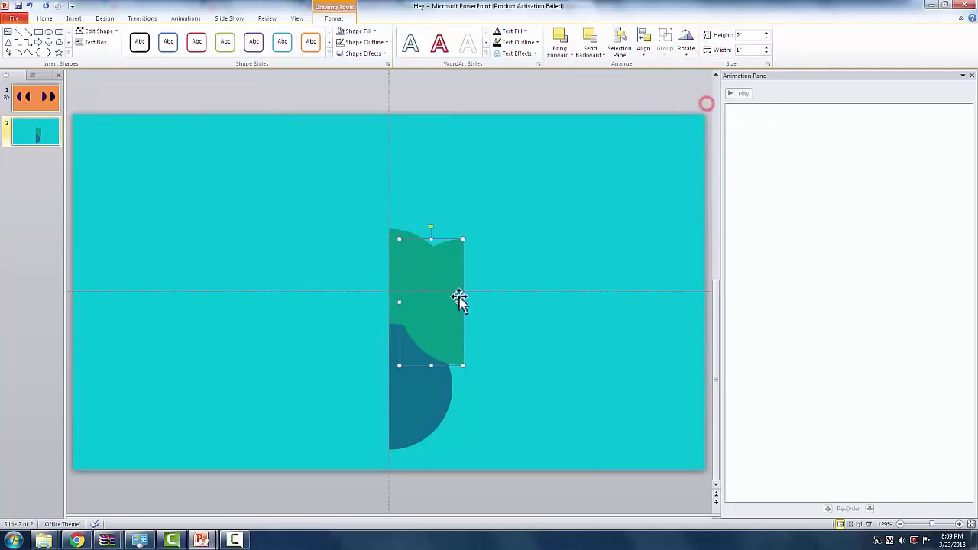
pyautogui.moveTo(431, 271); pyautogui.dragTo(365, 269)
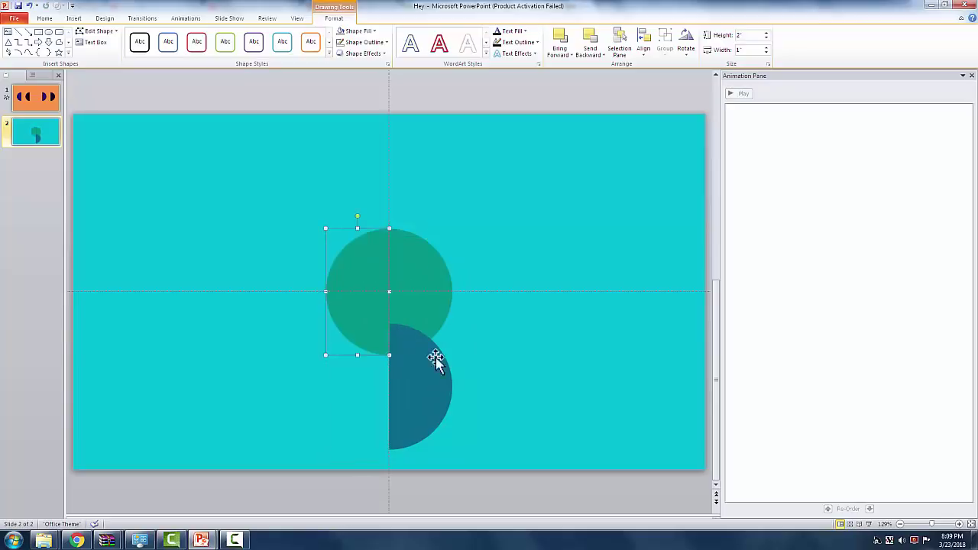
# Copy the blue half-circle's formatting onto the flipped half of the upper circle.
pyautogui.click(424, 390)
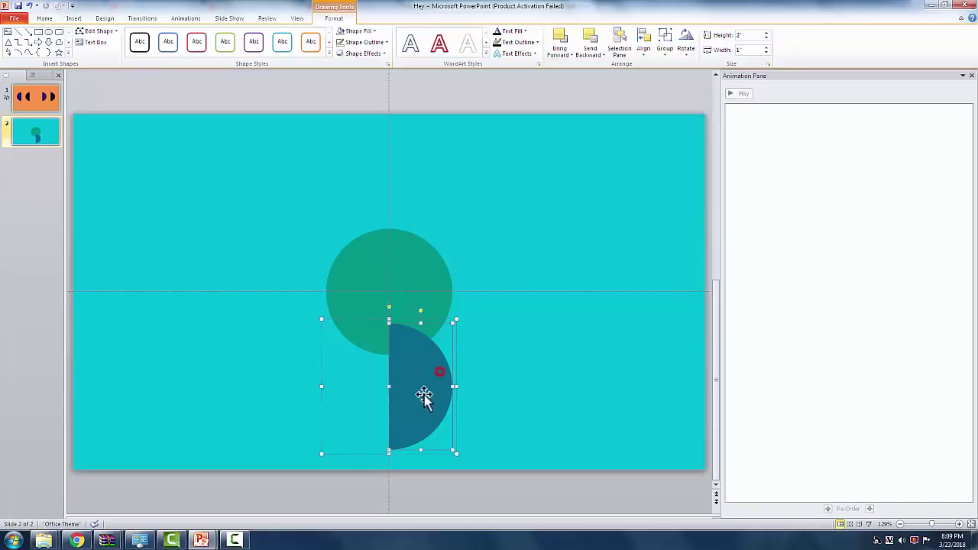
pyautogui.click(45, 18)
pyautogui.click(52, 54)
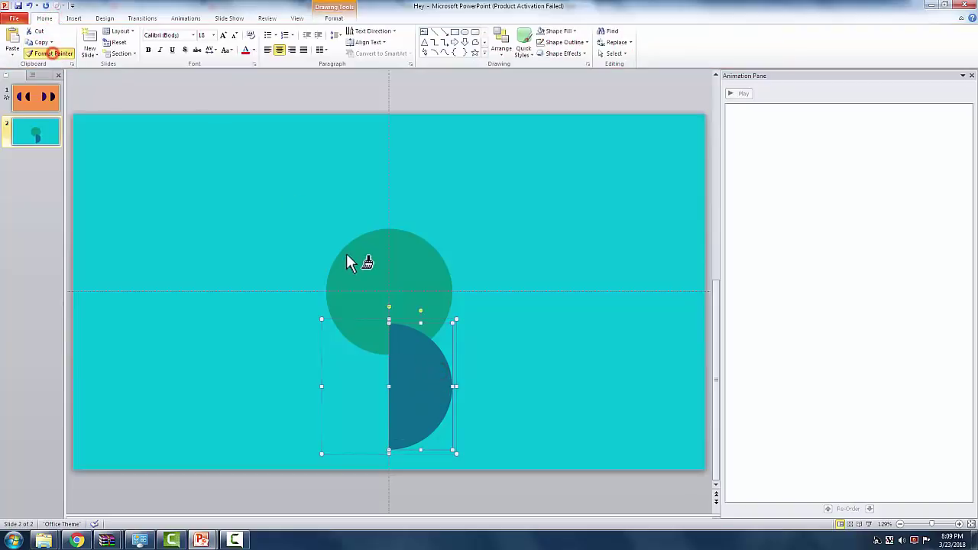
pyautogui.click(370, 259)
pyautogui.click(458, 226)
pyautogui.click(371, 267)
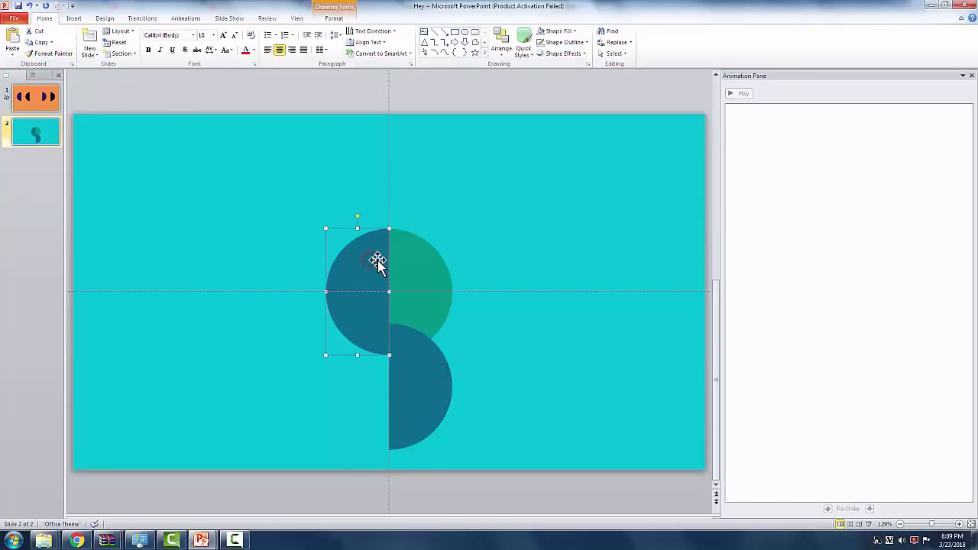
pyautogui.scroll(5, 375, 263)
pyautogui.moveTo(447, 220); pyautogui.dragTo(442, 217)
pyautogui.click(565, 115)
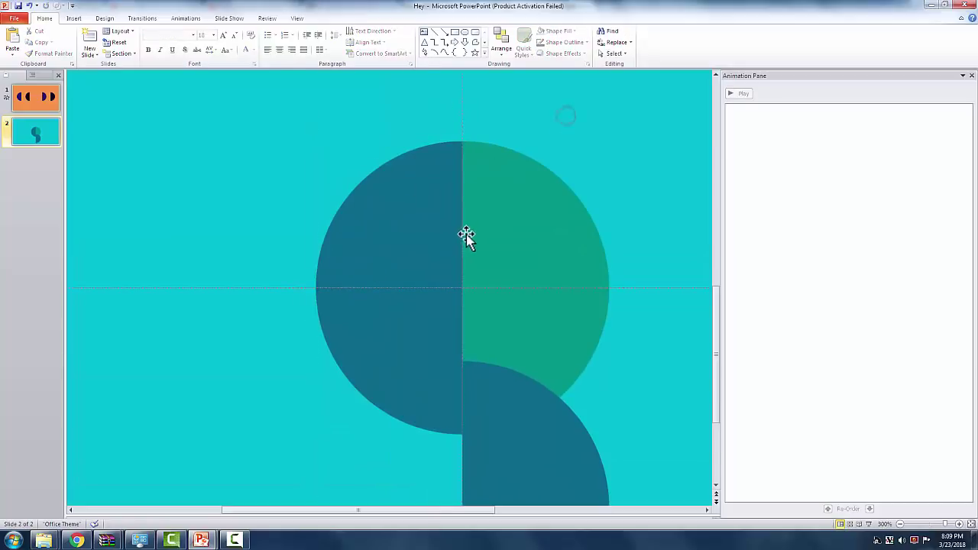
# Duplicate the grouped blue half-circle and rotate the copy 180 degrees.
pyautogui.scroll(-5, 478, 333)
pyautogui.click(430, 402)
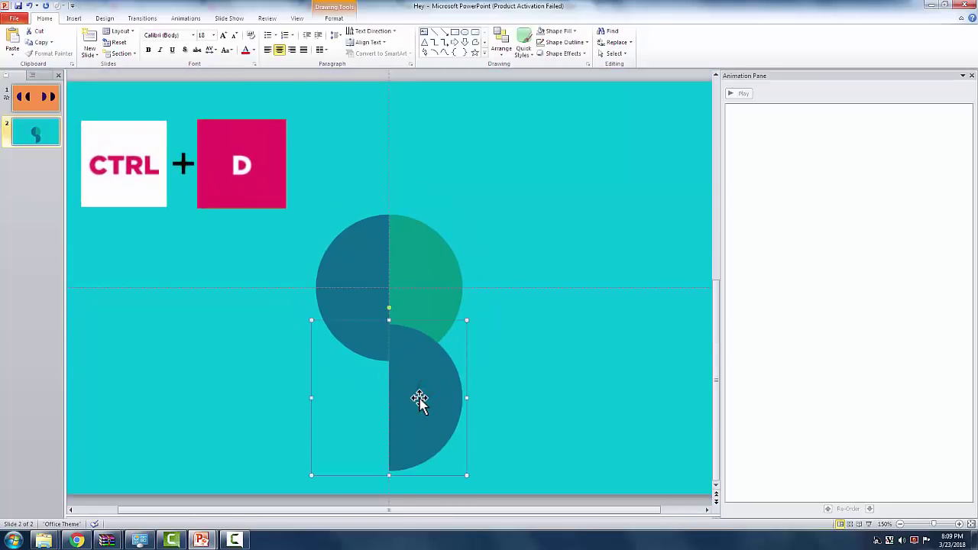
pyautogui.hotkey('ctrl', 'd')
pyautogui.moveTo(401, 319); pyautogui.dragTo(359, 370)
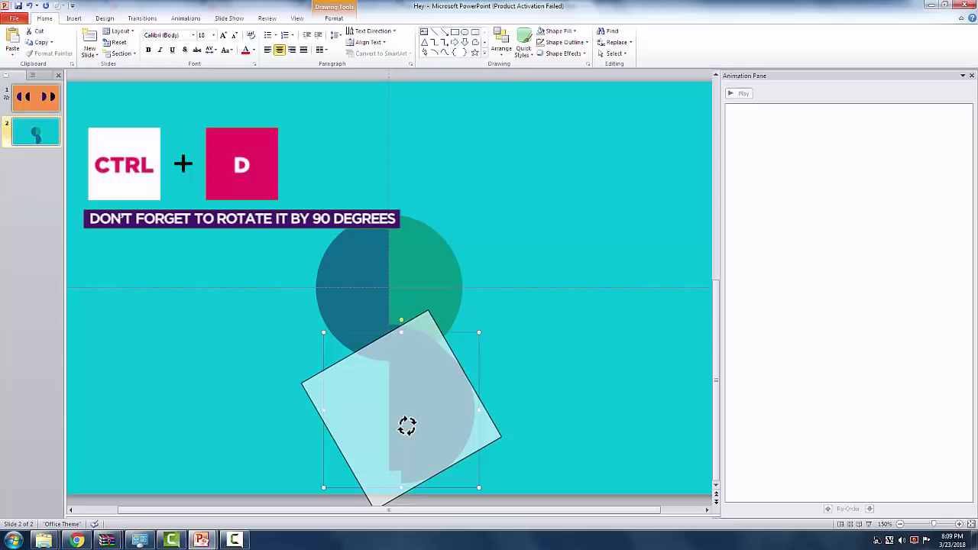
pyautogui.moveTo(407, 426); pyautogui.dragTo(400, 429)
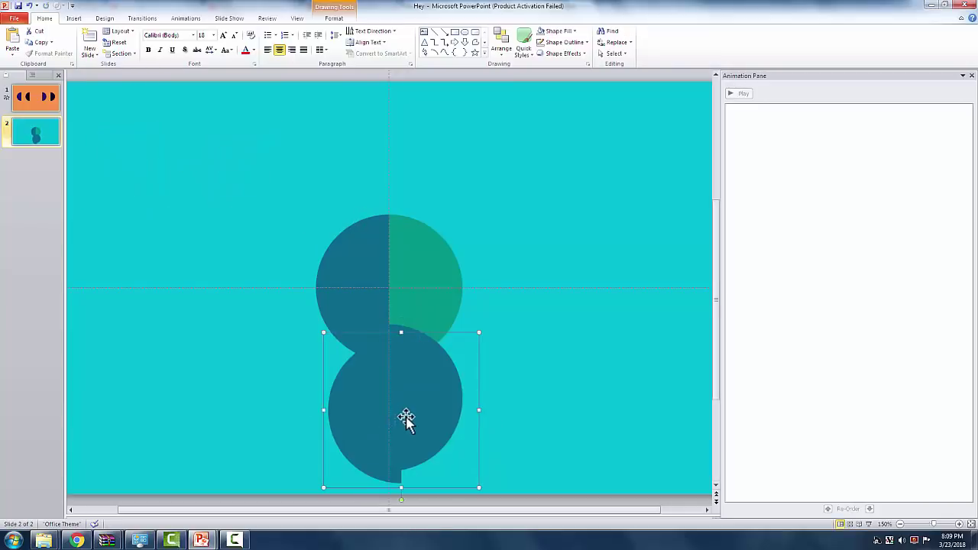
# Fill the rotated copy's half-circle with the recent green and align it with the blue half to complete the lower circle.
pyautogui.keyDown('shift'); pyautogui.click(344, 407); pyautogui.keyUp('shift')
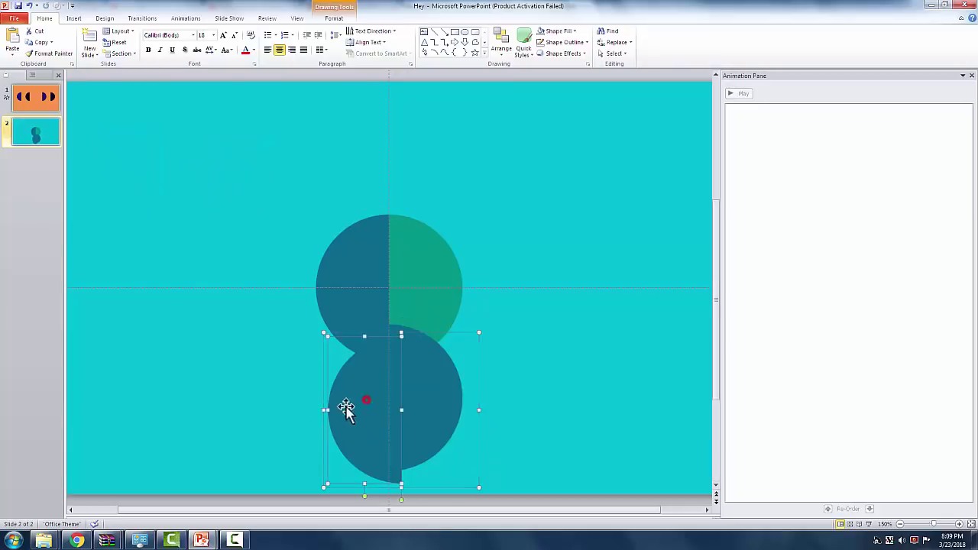
pyautogui.click(329, 17)
pyautogui.click(365, 30)
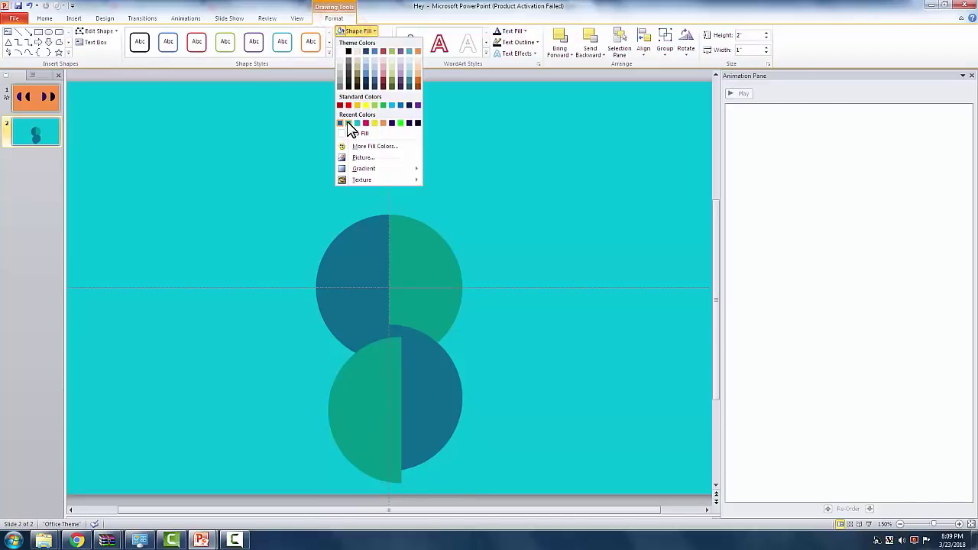
pyautogui.click(349, 128)
pyautogui.click(578, 260)
pyautogui.moveTo(373, 386)
pyautogui.mouseDown()
pyautogui.moveTo(360, 377)
pyautogui.moveTo(382, 398)
pyautogui.mouseUp()
pyautogui.click(515, 386)
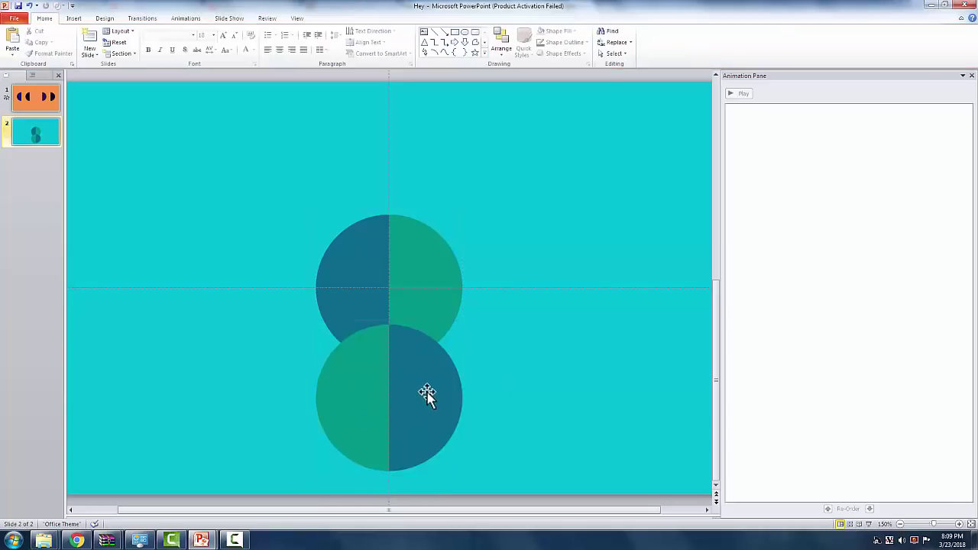
# Show the list of shapes on the slide and name the upper green half-circle Light and the lower blue group Dark.
pyautogui.moveTo(423, 260)
pyautogui.mouseDown()
pyautogui.moveTo(442, 262)
pyautogui.moveTo(431, 263)
pyautogui.mouseUp()
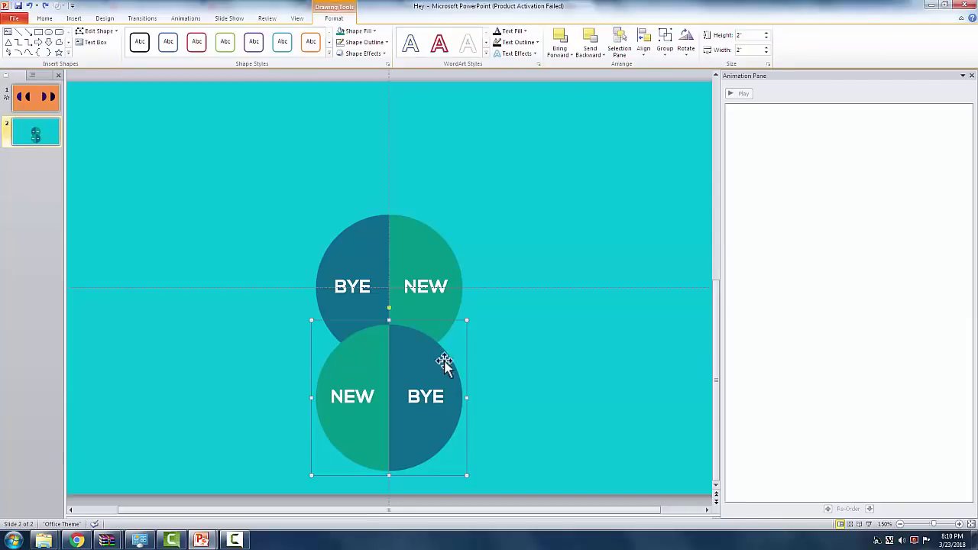
pyautogui.click(645, 57)
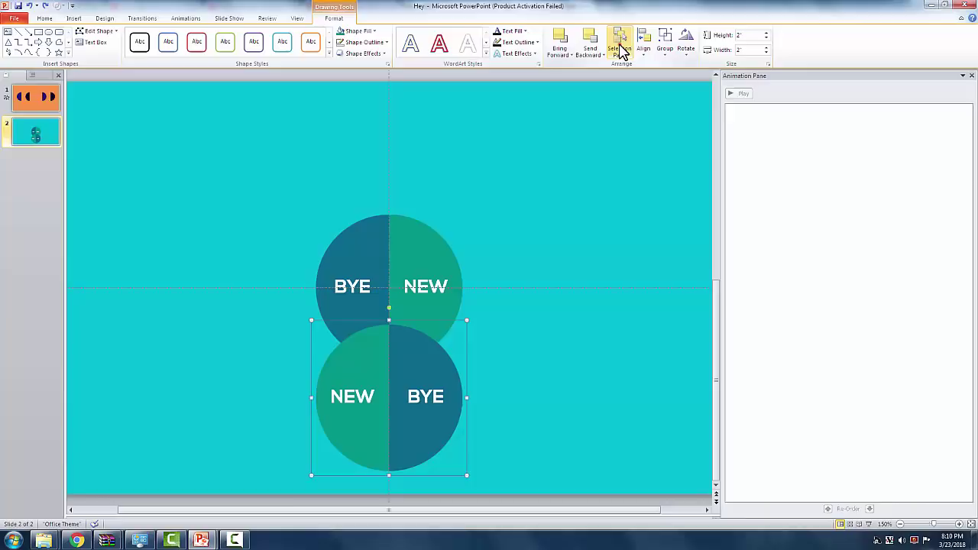
pyautogui.click(622, 50)
pyautogui.click(420, 239)
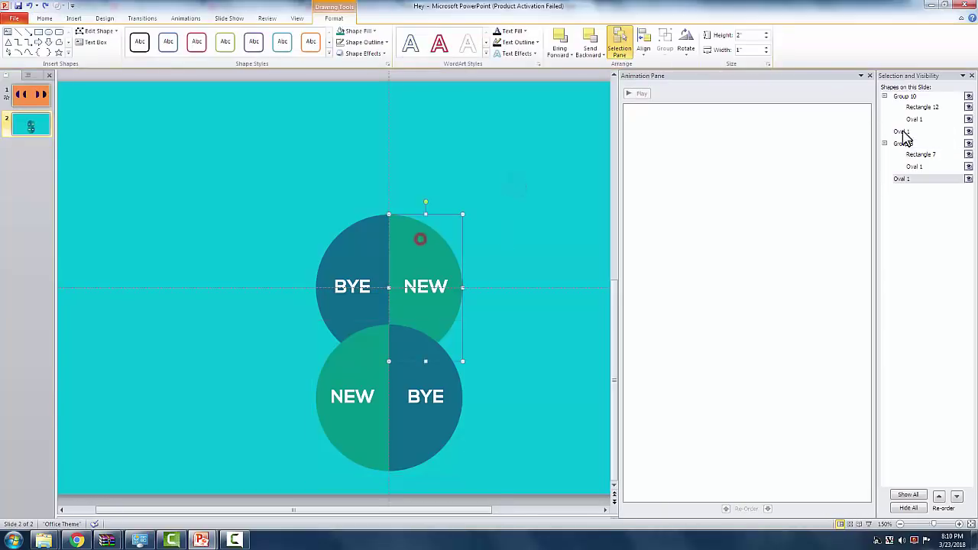
pyautogui.click(918, 179)
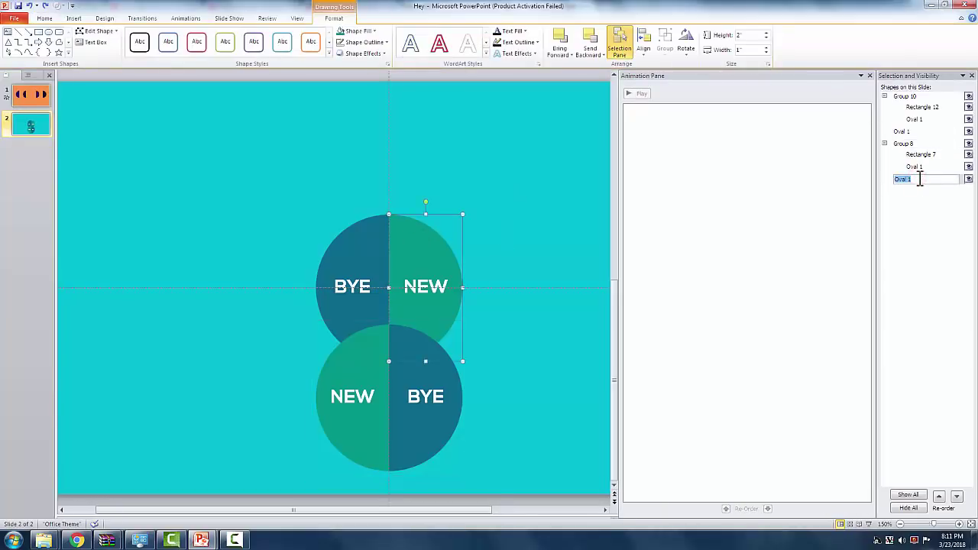
pyautogui.write('Light')
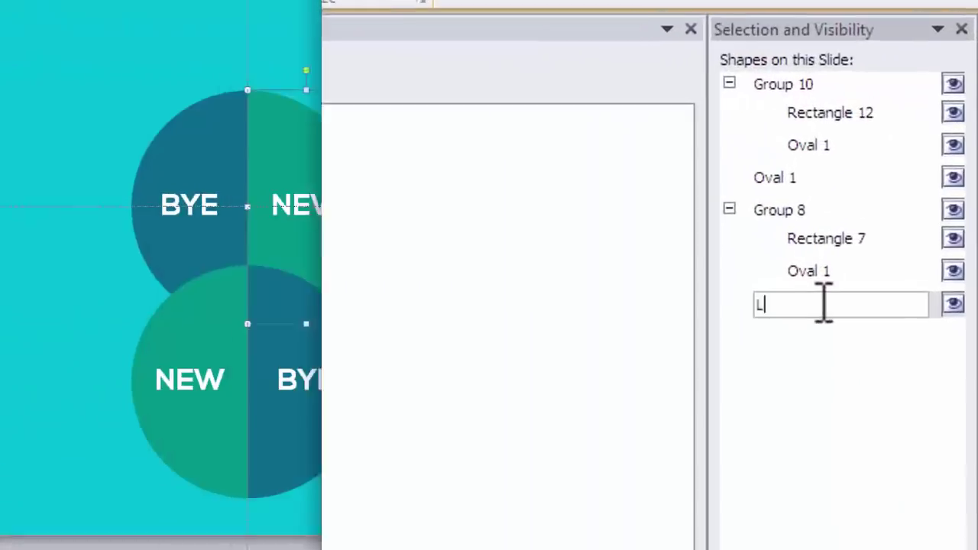
pyautogui.press('Return')
pyautogui.click(938, 146)
pyautogui.click(845, 222)
pyautogui.write('Dark')
# Extend the two shape names to Light Appear for the upper green half and Dark Vanish for the lower blue group.
pyautogui.click(811, 327)
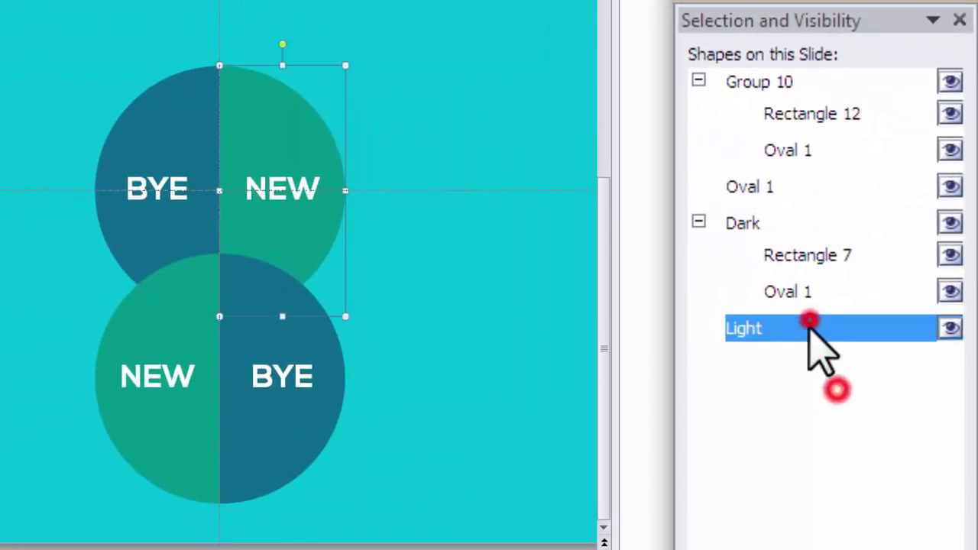
pyautogui.click(818, 327)
pyautogui.write('Appear')
pyautogui.click(820, 220)
pyautogui.click(821, 220)
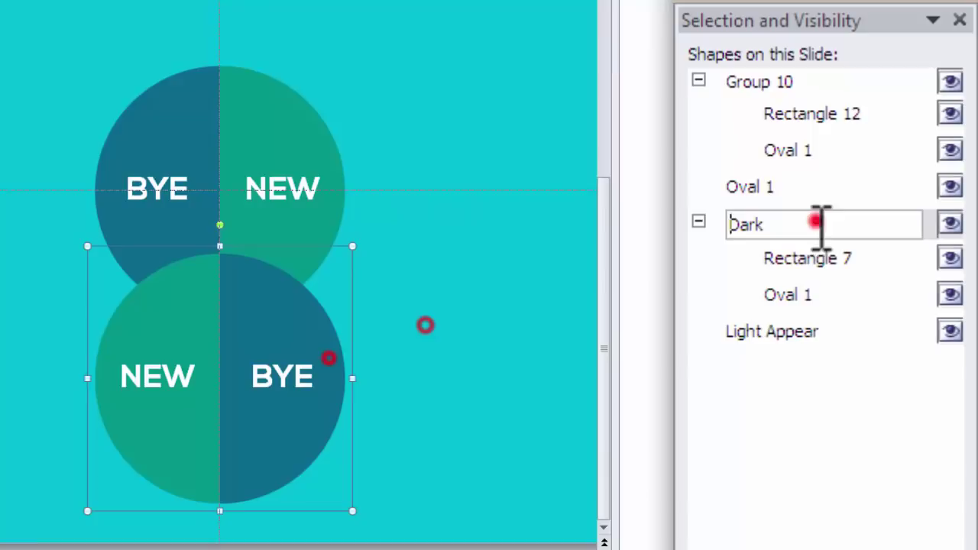
pyautogui.write('Vanish')
pyautogui.click(943, 489)
# Rename the lower green group Light Apear (A) and the upper blue half-circle Dark Vanish 2.
pyautogui.click(831, 77)
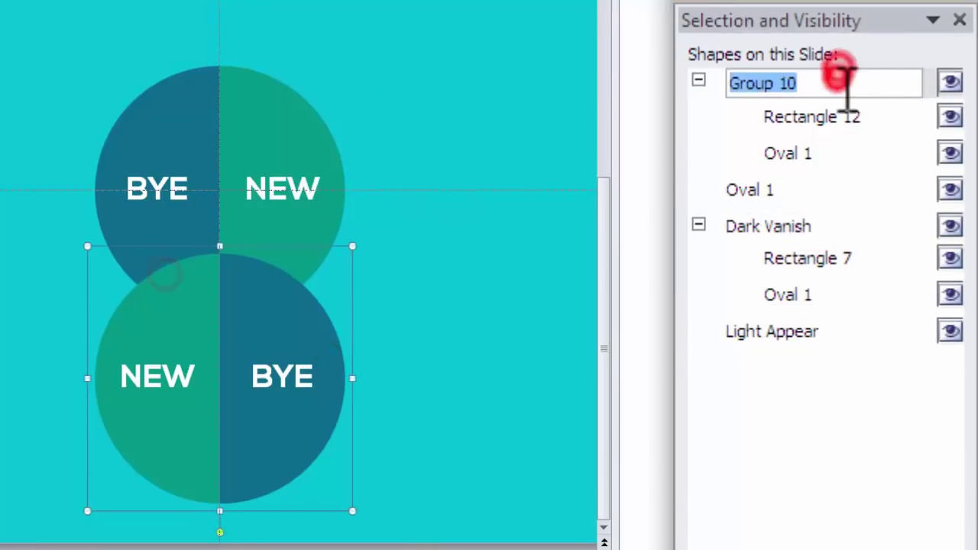
pyautogui.write('Light Apear (A)')
pyautogui.press('Return')
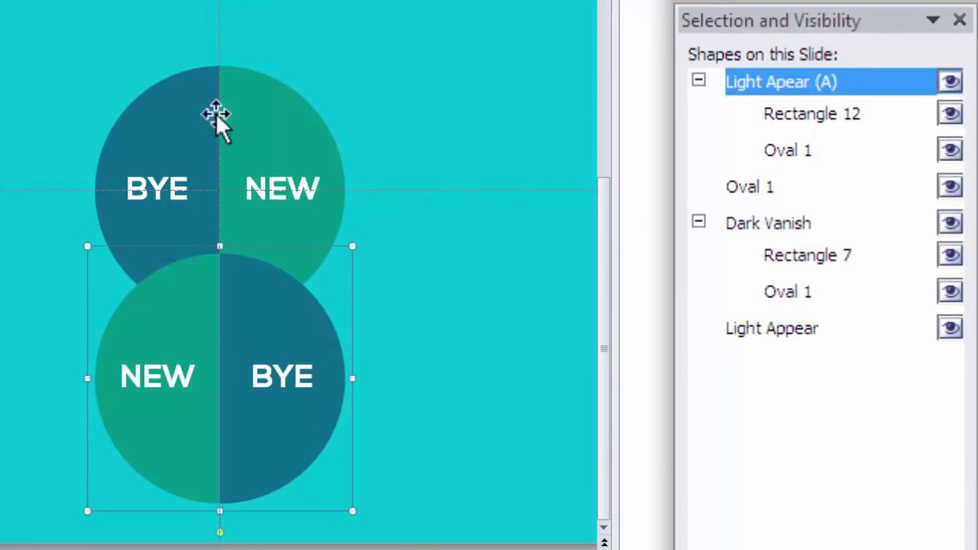
pyautogui.click(171, 120)
pyautogui.click(818, 190)
pyautogui.write('Dark Vanish 2')
pyautogui.press('Return')
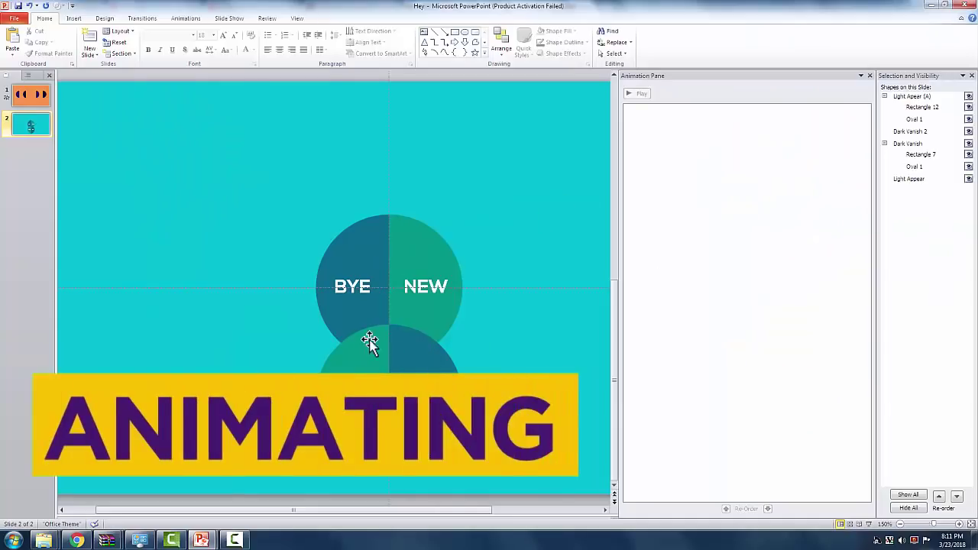
# Add a Grow/Shrink emphasis animation to the lower blue BYE group.
pyautogui.click(426, 361)
pyautogui.click(187, 17)
pyautogui.click(755, 48)
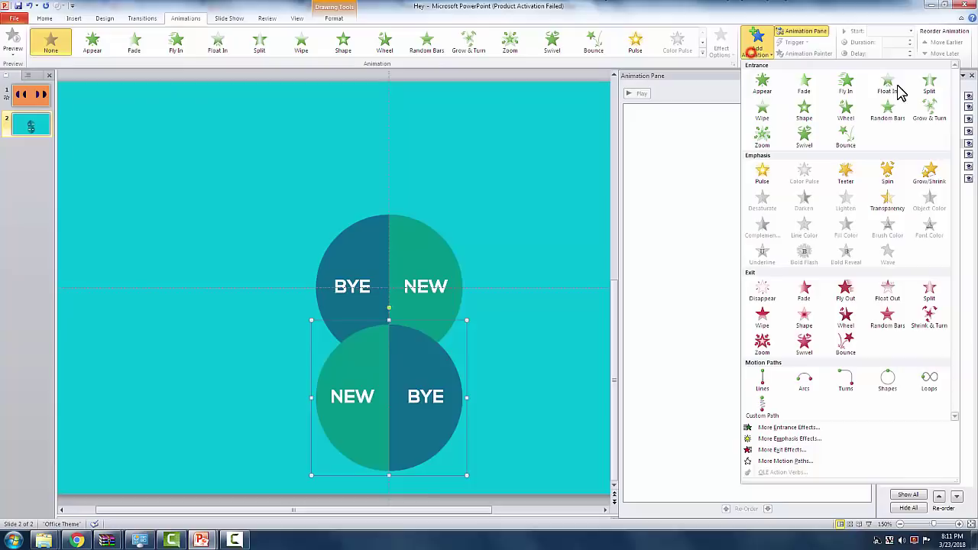
pyautogui.click(928, 175)
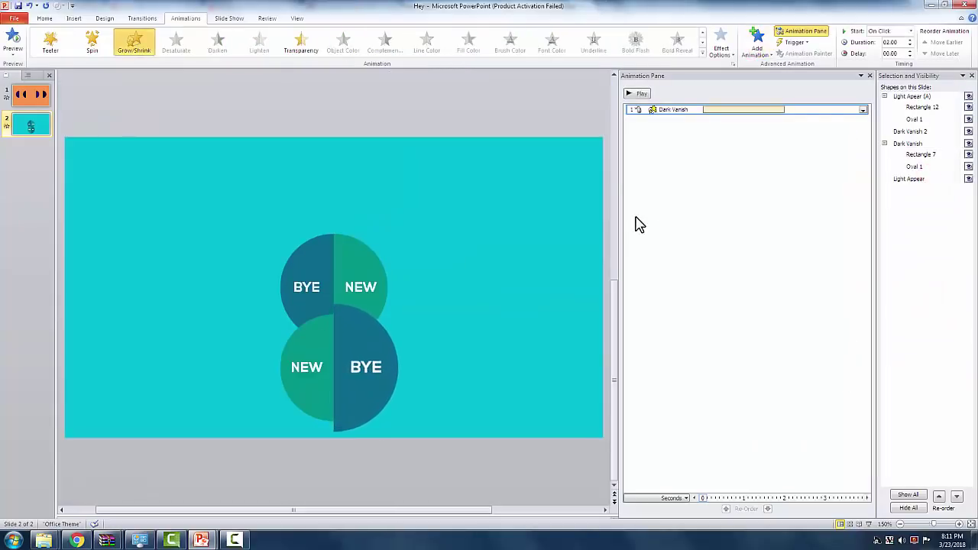
# Set the Dark Vanish Grow/Shrink effect to a custom size of 0% with a smooth start of 2 seconds.
pyautogui.doubleClick(672, 109)
pyautogui.click(577, 168)
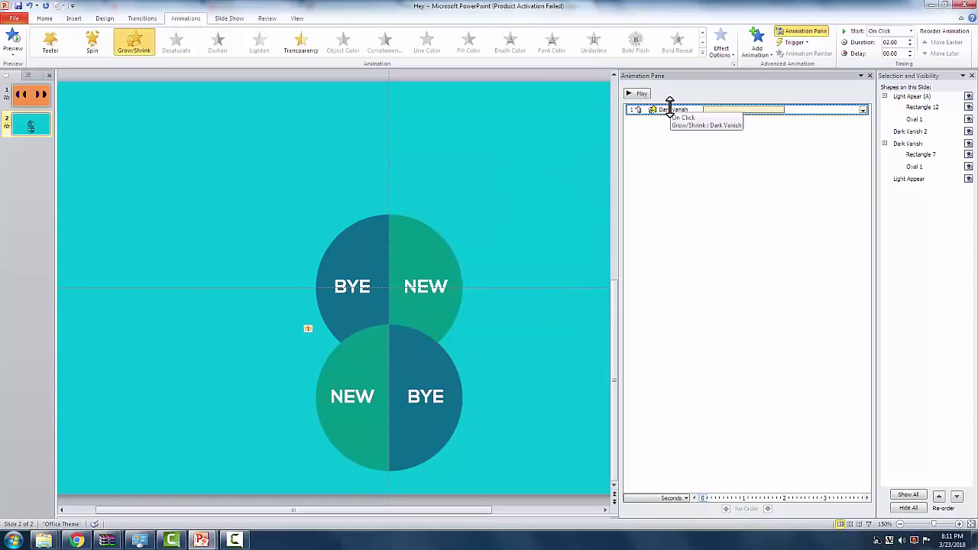
pyautogui.hotkey('shift', 'F10')
pyautogui.click(804, 156)
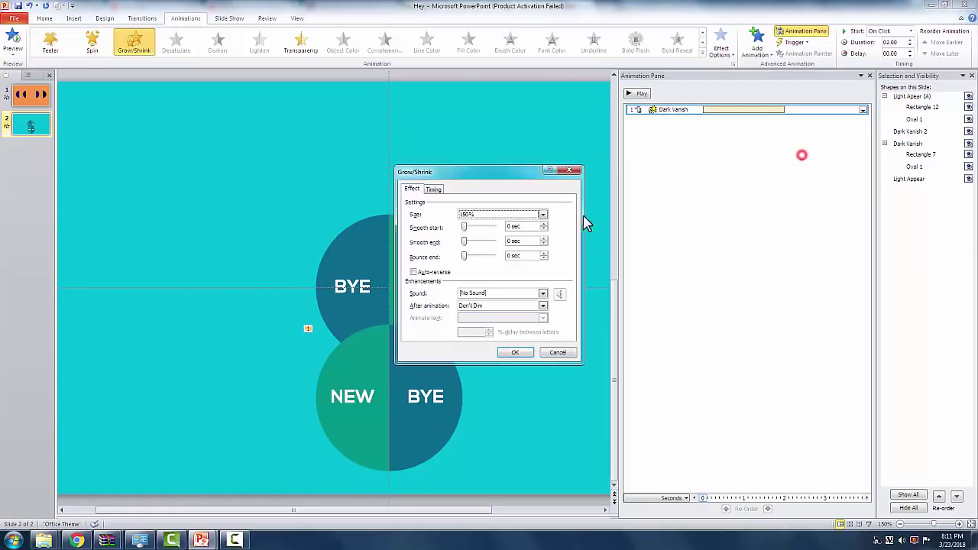
pyautogui.click(501, 215)
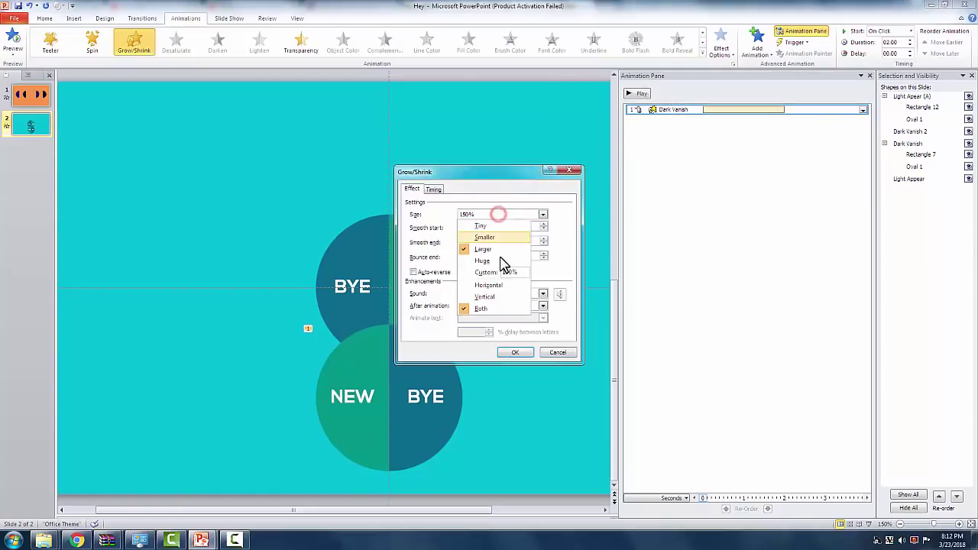
pyautogui.click(508, 272)
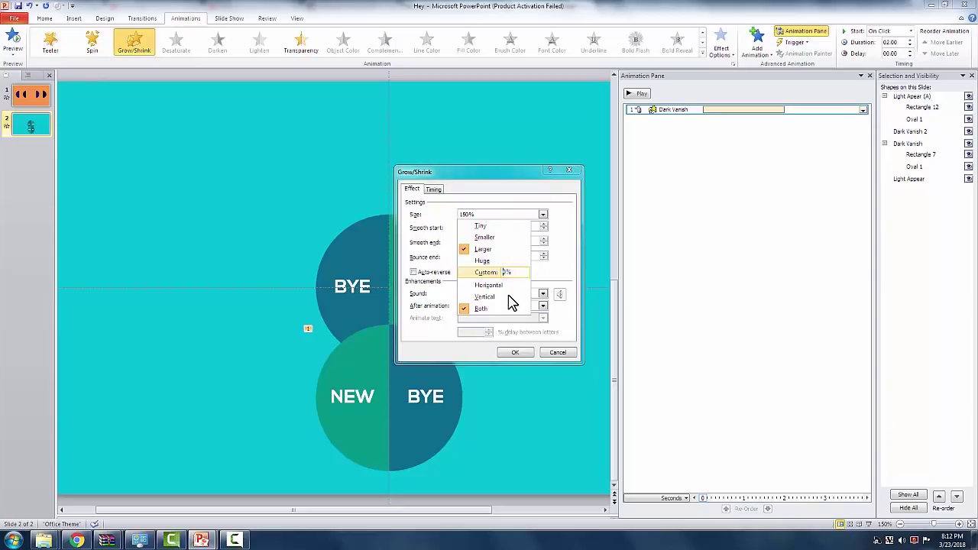
pyautogui.press('Return')
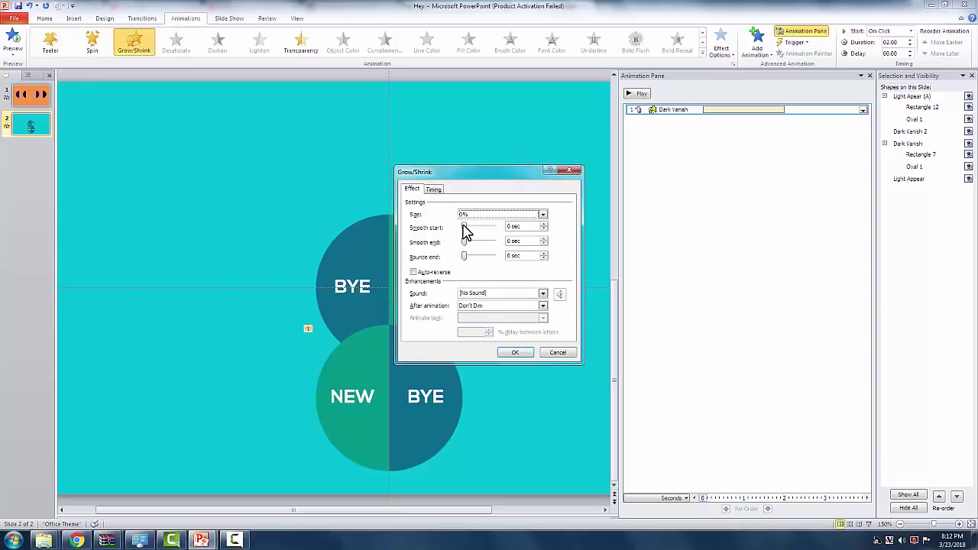
pyautogui.moveTo(463, 227); pyautogui.dragTo(493, 227)
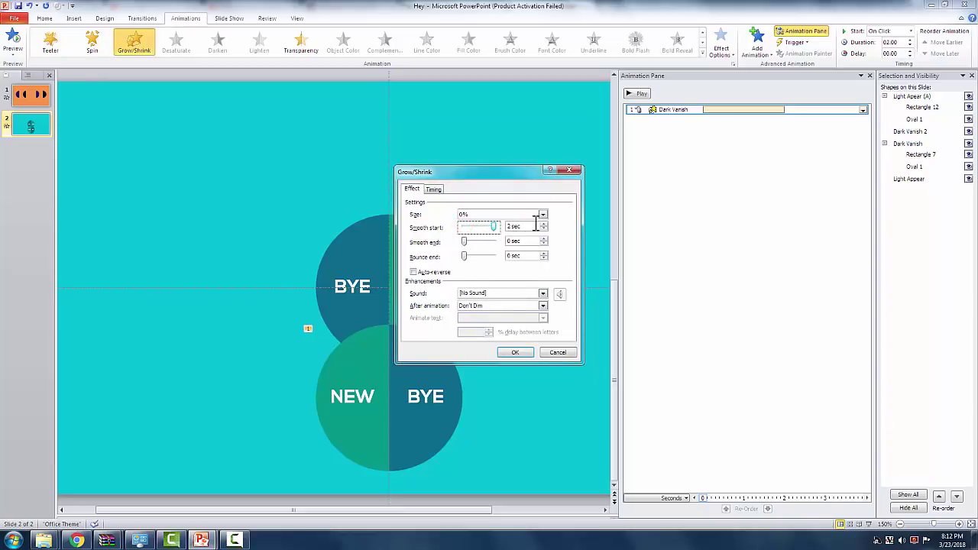
pyautogui.click(514, 351)
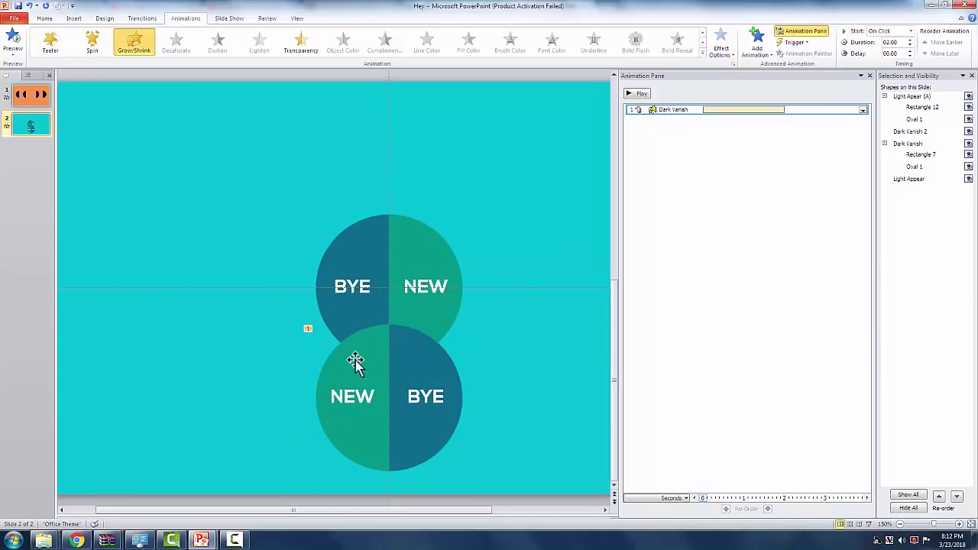
# Set the Dark Vanish Grow/Shrink effect's direction to Horizontal.
pyautogui.click(655, 119)
pyautogui.click(721, 45)
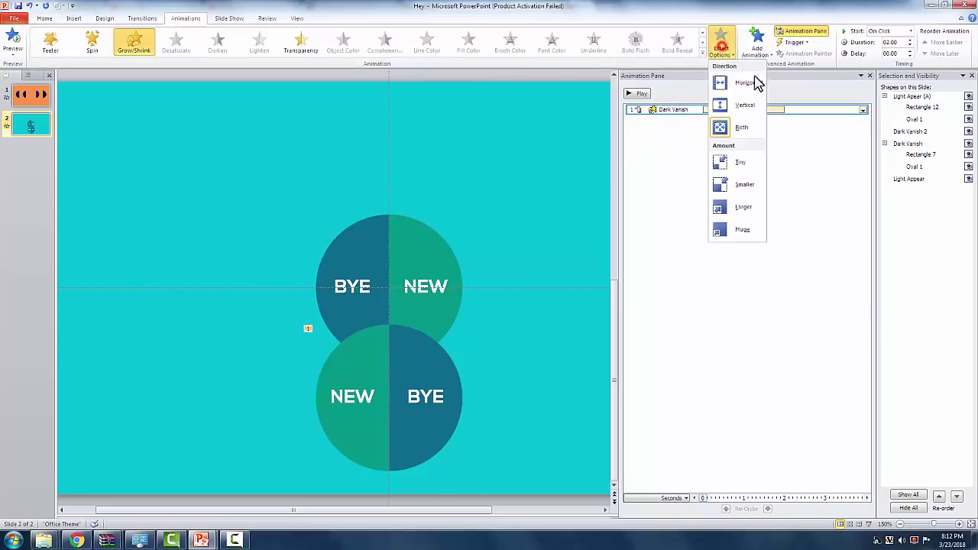
pyautogui.click(750, 86)
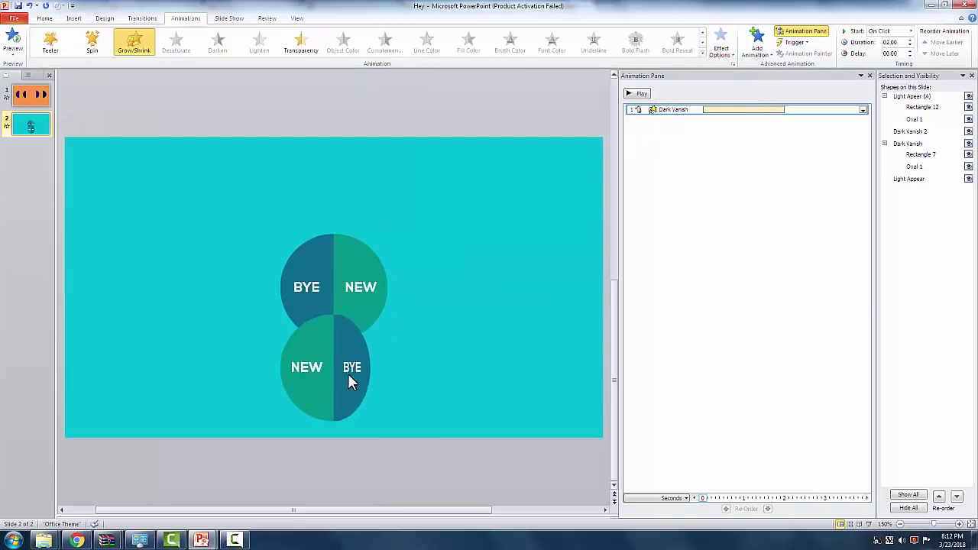
# Set the Dark Vanish effect to start With Previous with a duration of 0.75 seconds, and preview the animation.
pyautogui.click(910, 31)
pyautogui.click(891, 51)
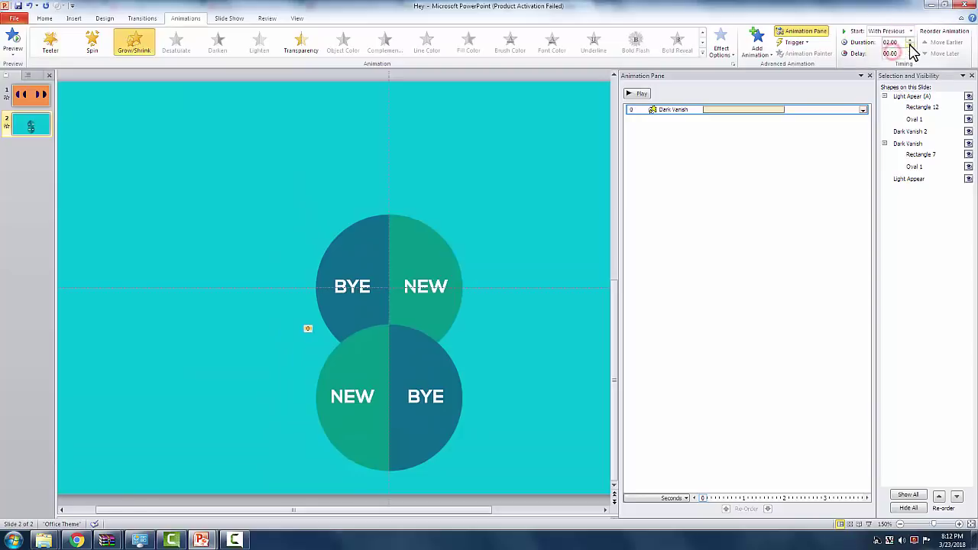
pyautogui.click(638, 95)
pyautogui.click(638, 94)
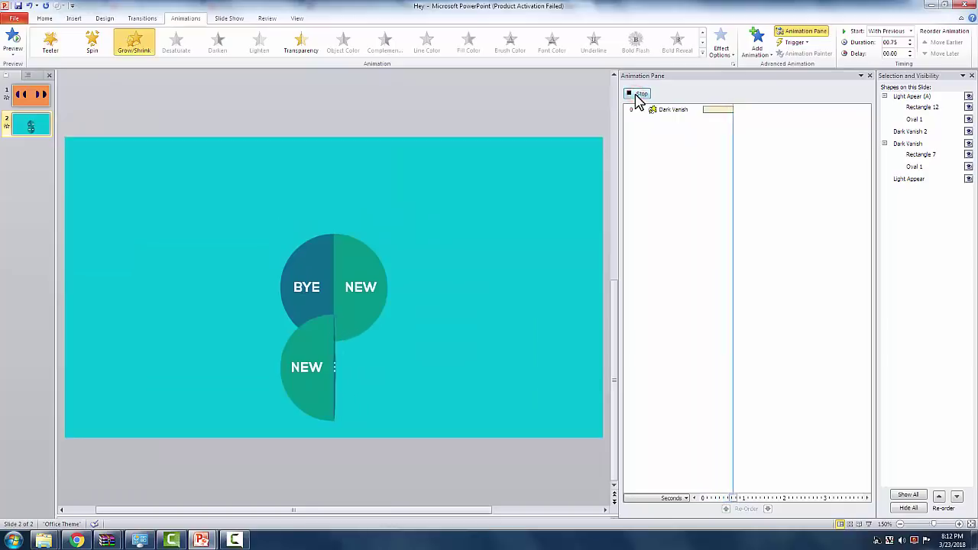
pyautogui.click(503, 158)
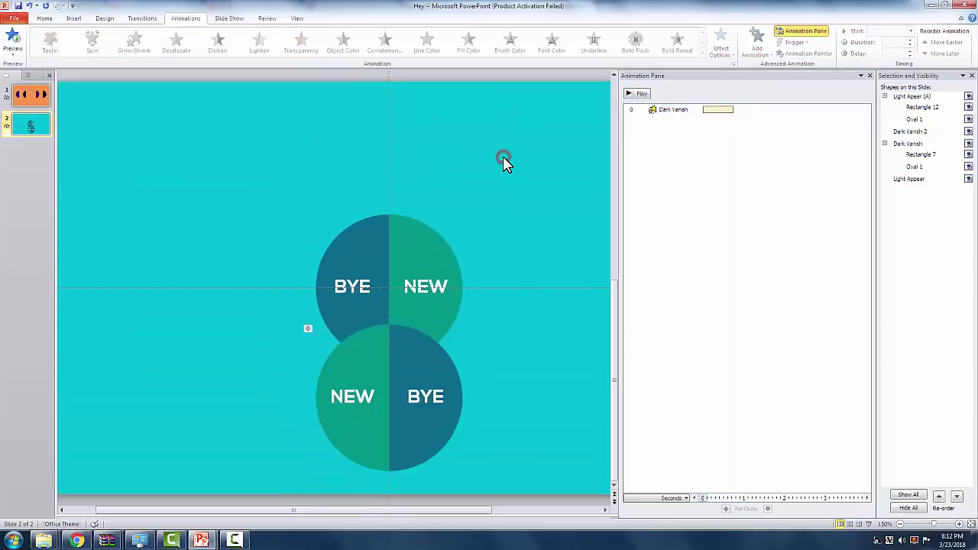
pyautogui.click(359, 364)
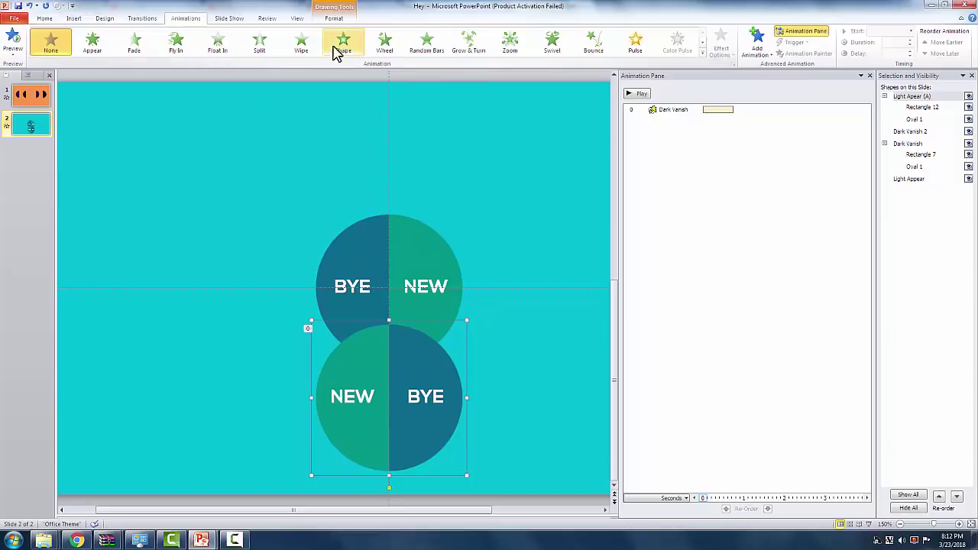
pyautogui.click(551, 42)
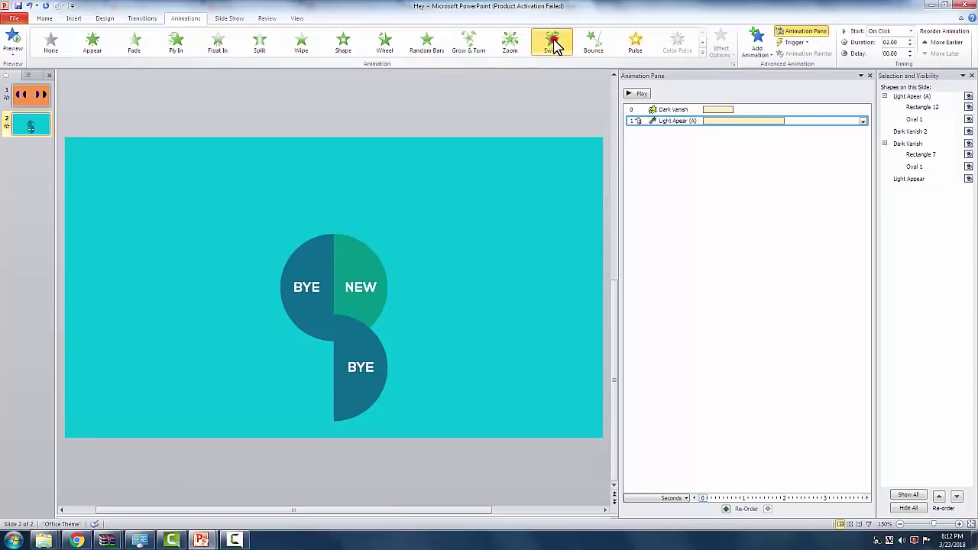
pyautogui.doubleClick(683, 121)
pyautogui.click(435, 206)
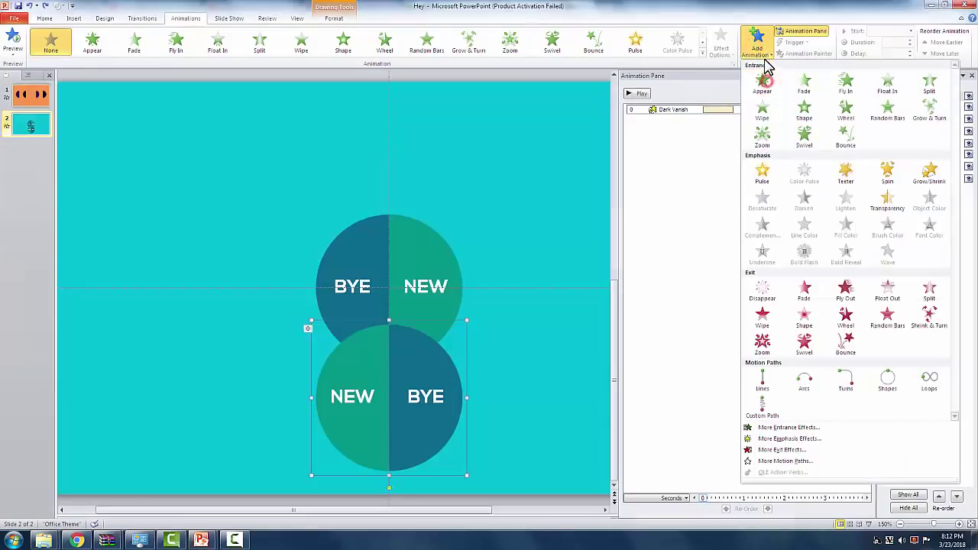
# Add an Appear entrance and two Grow/Shrink emphasis animations to the lower green NEW group.
pyautogui.click(764, 86)
pyautogui.click(756, 42)
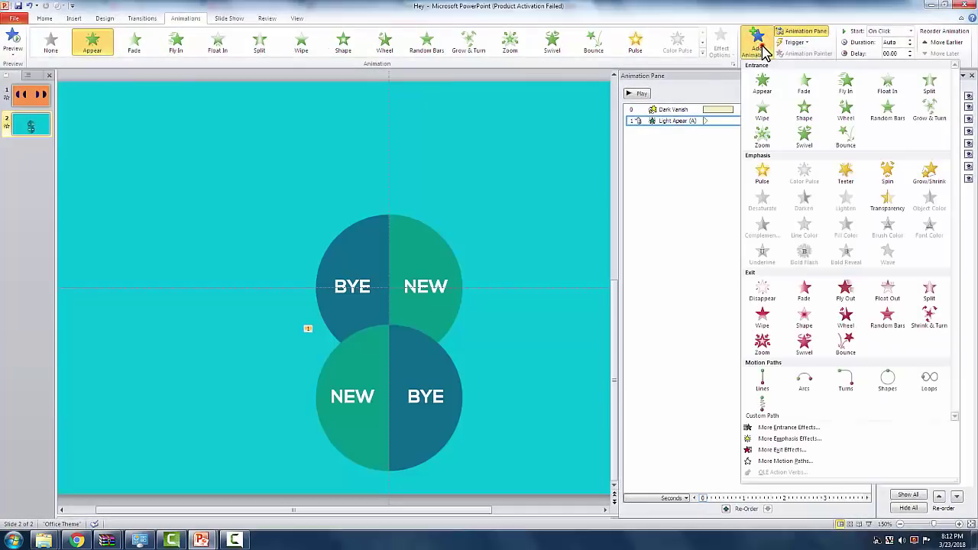
pyautogui.click(924, 178)
pyautogui.click(755, 47)
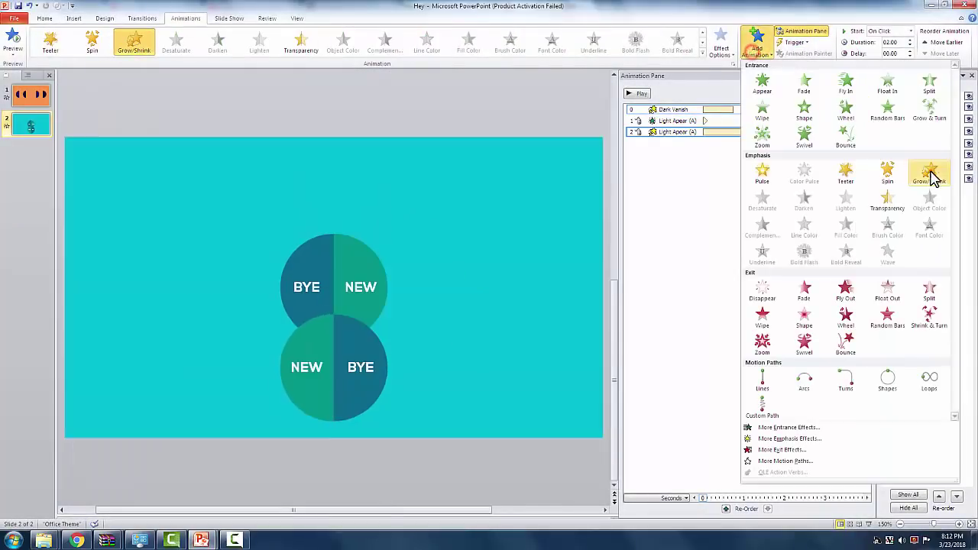
pyautogui.click(928, 173)
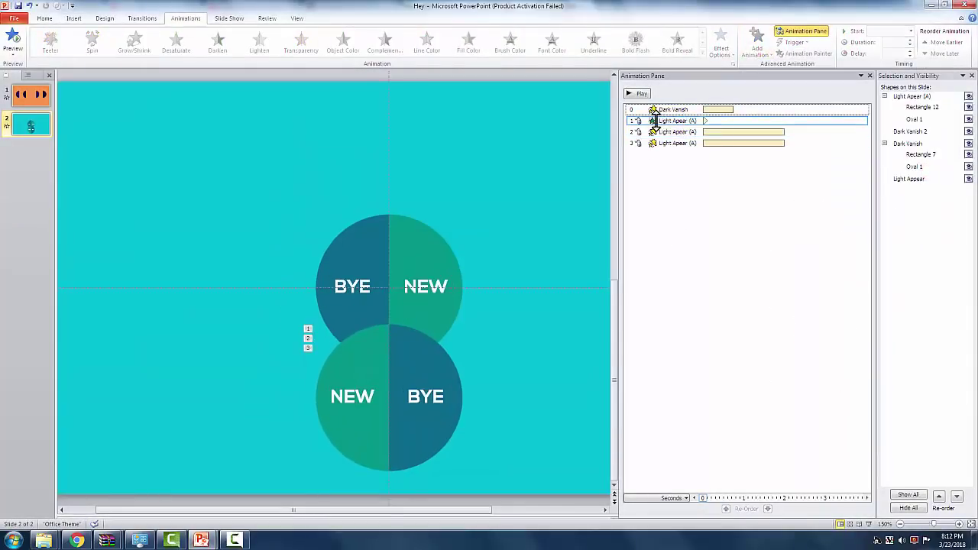
# Set the Light Apear (A) Appear effect to start After Previous and its two Grow/Shrink effects to start With Previous.
pyautogui.click(654, 121)
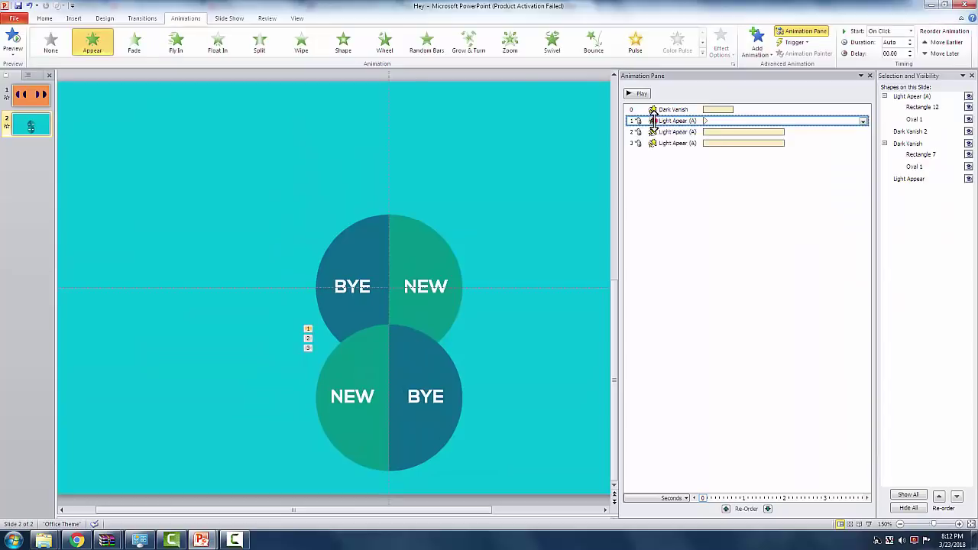
pyautogui.click(880, 32)
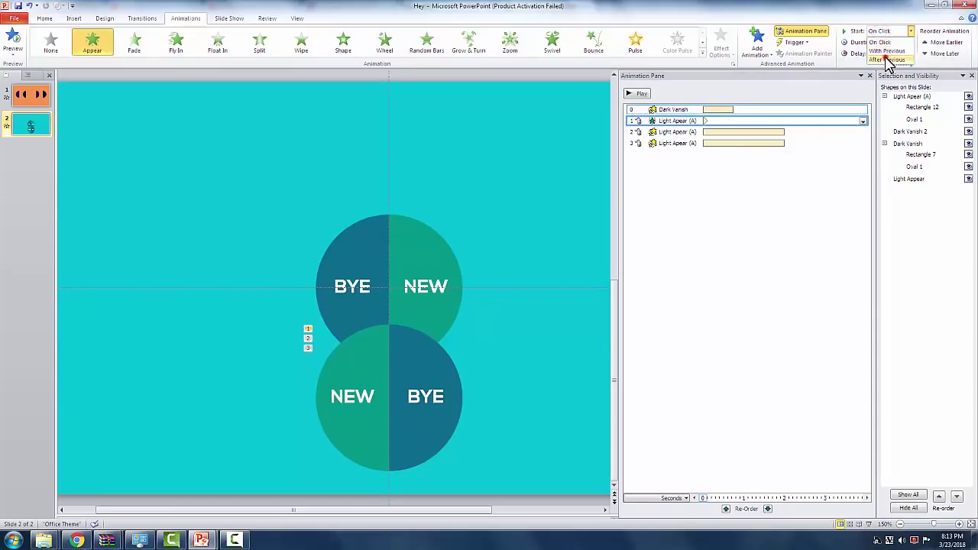
pyautogui.click(888, 60)
pyautogui.click(665, 144)
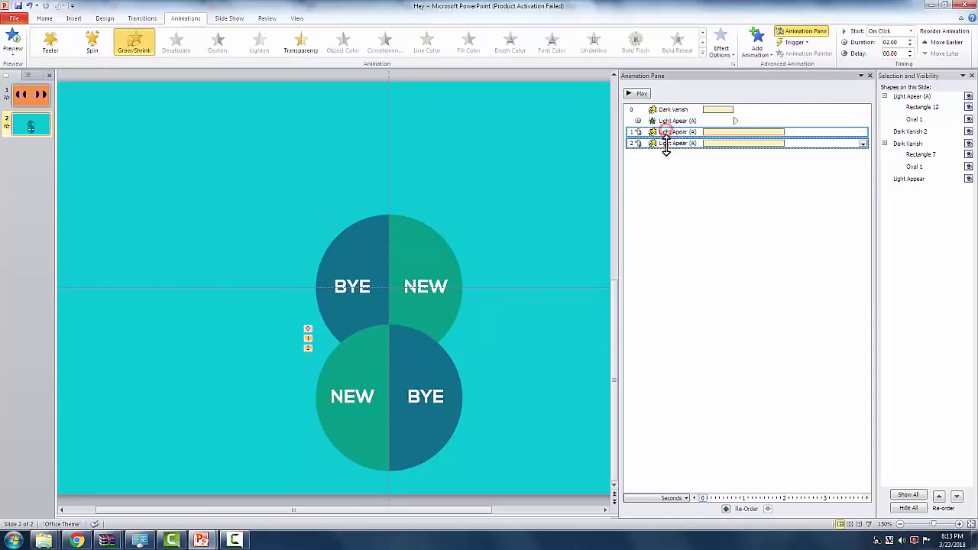
pyautogui.click(894, 32)
pyautogui.click(887, 60)
pyautogui.click(763, 184)
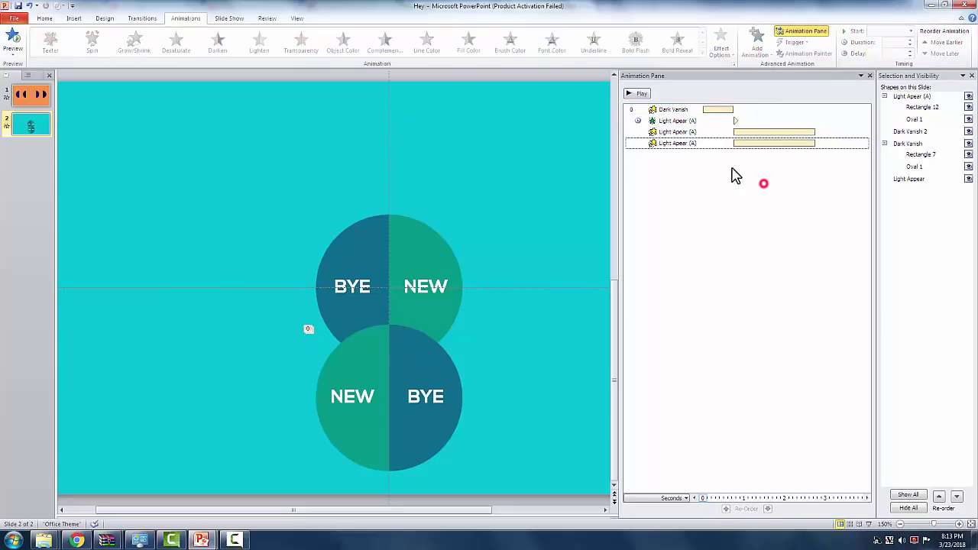
# Set the first Light Apear (A) Grow/Shrink effect to a custom size of 1%.
pyautogui.doubleClick(717, 131)
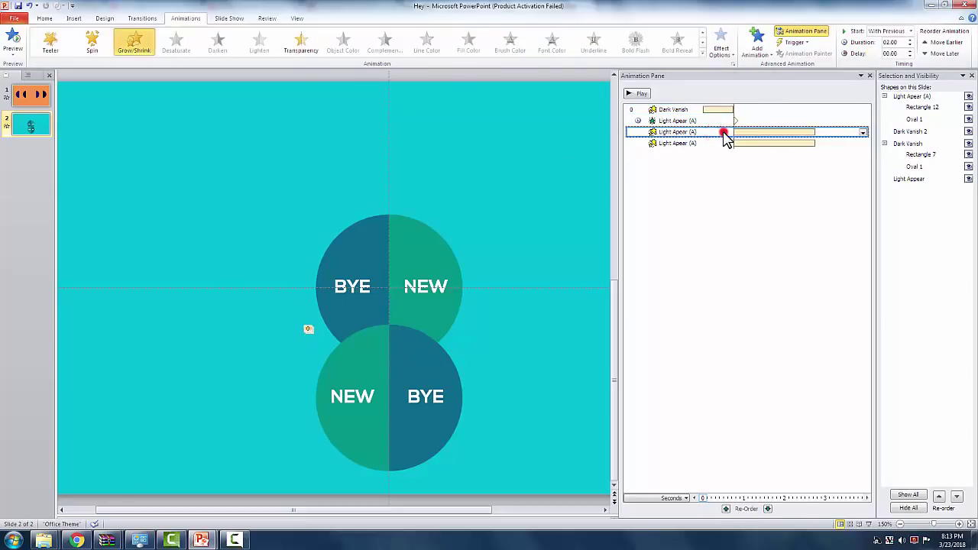
pyautogui.click(480, 218)
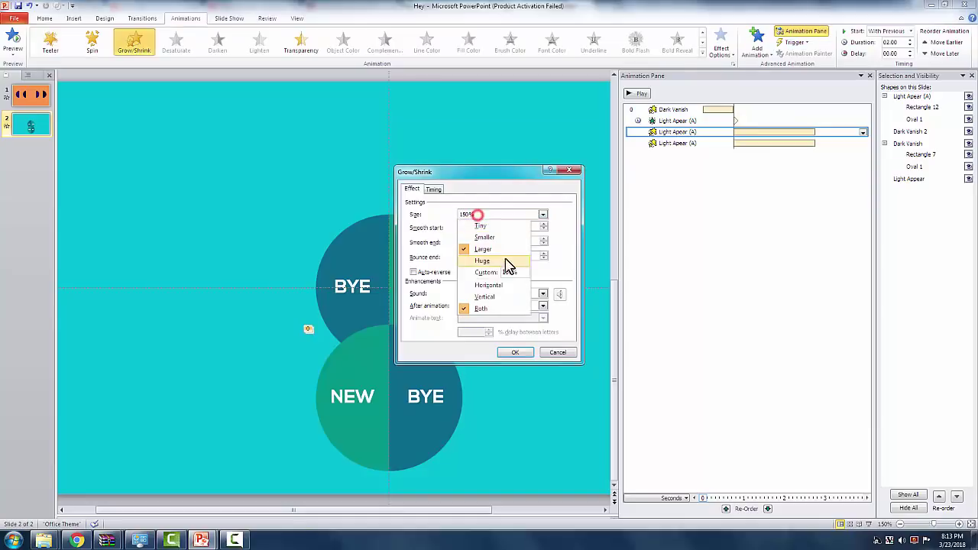
pyautogui.click(517, 272)
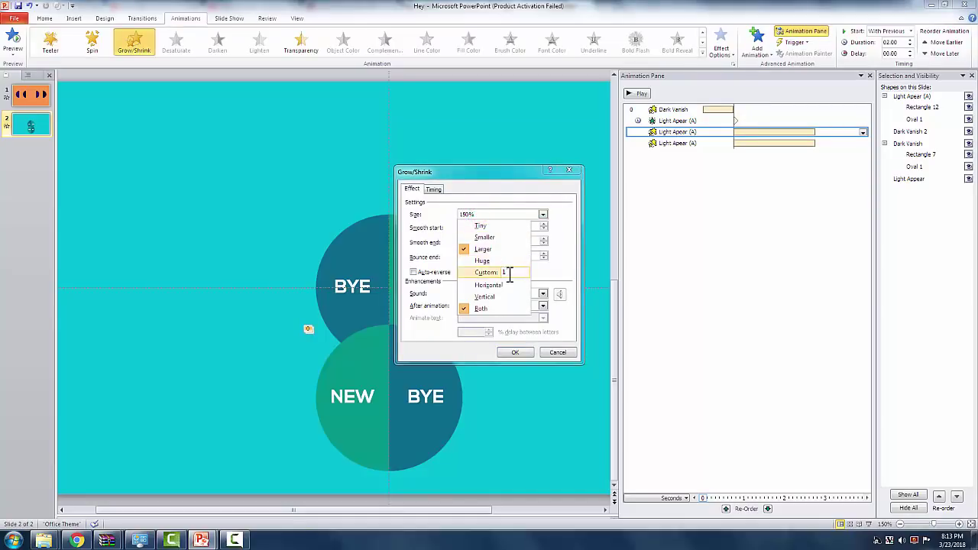
pyautogui.write('1')
pyautogui.press('Return')
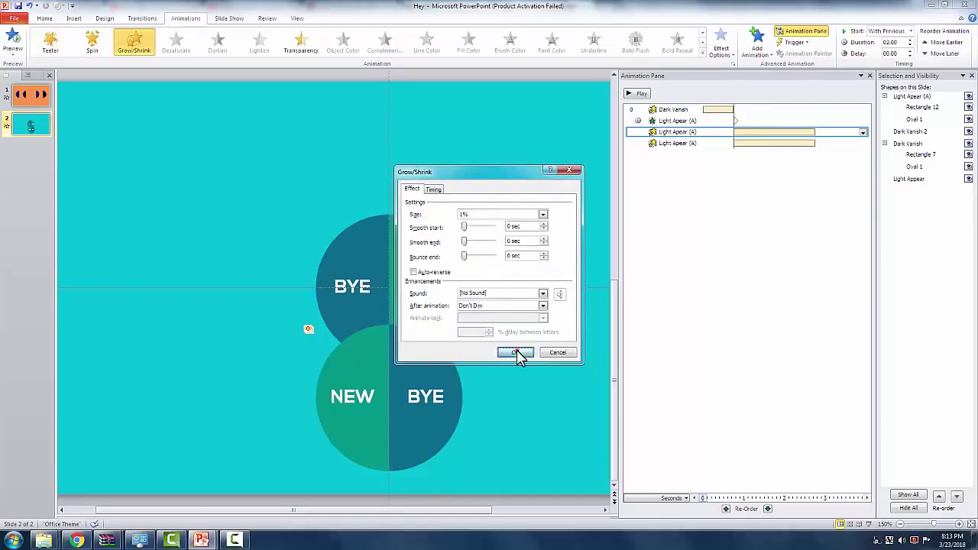
pyautogui.click(516, 352)
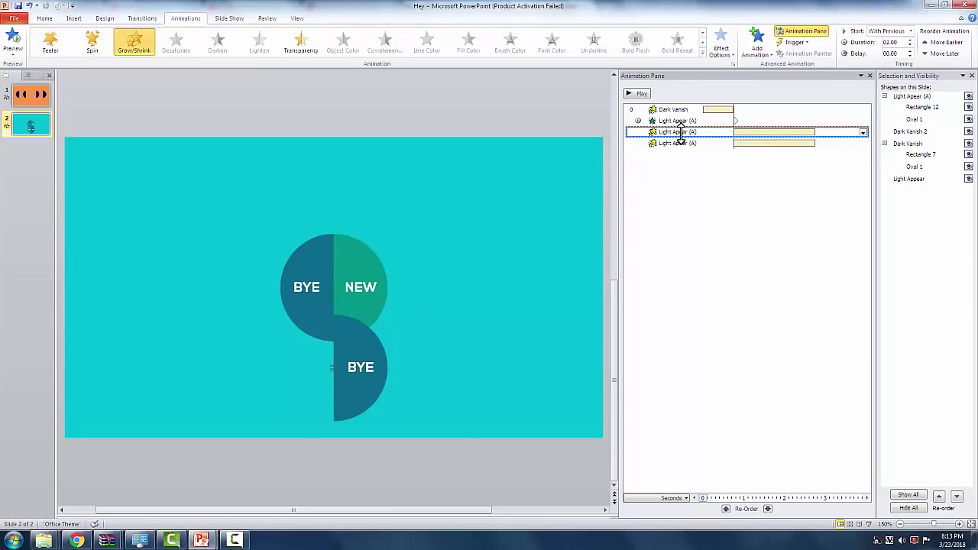
# Set the duration of the first Light Apear (A) Grow/Shrink effect to 0.01 seconds.
pyautogui.click(890, 43)
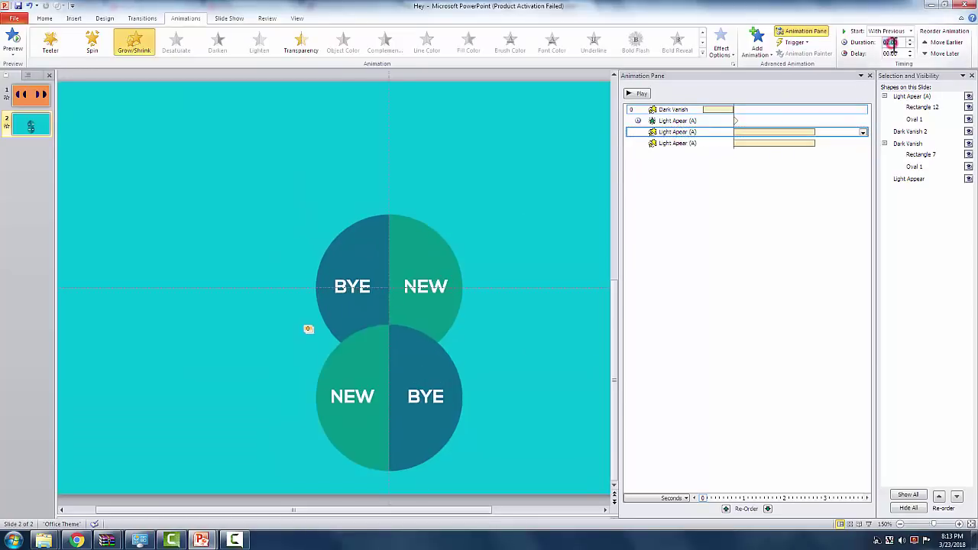
pyautogui.press('Return')
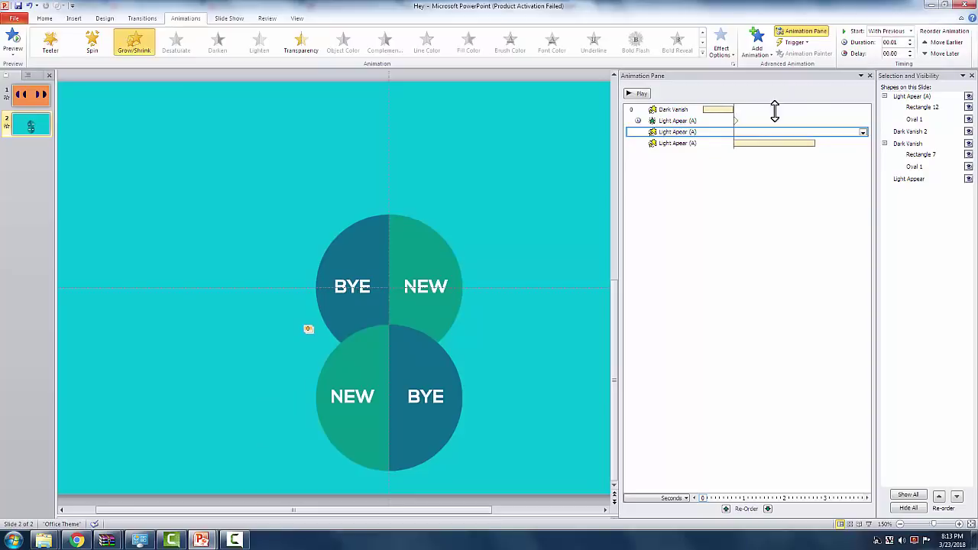
pyautogui.click(712, 201)
pyautogui.click(693, 132)
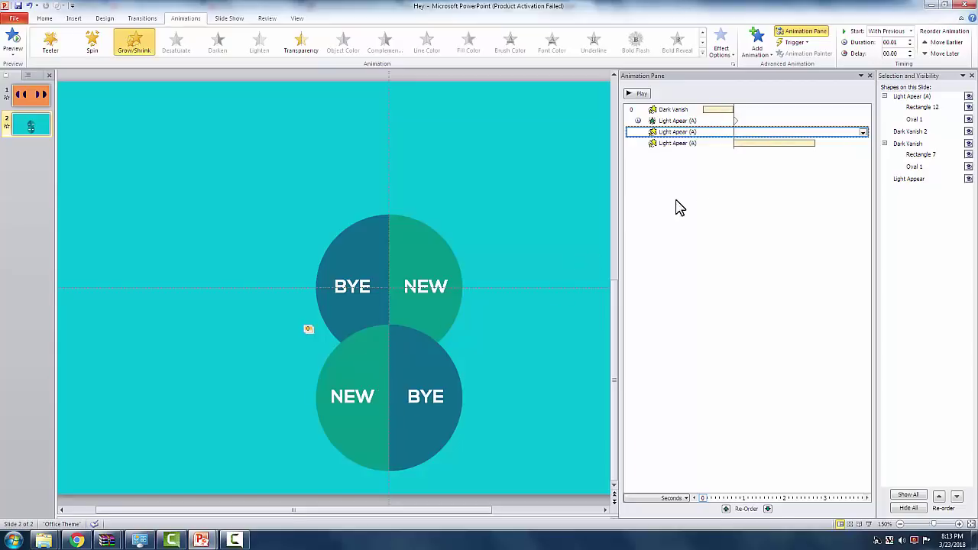
# Set the second Light Apear (A) Grow/Shrink effect to a custom size of 9999% with a smooth end of 2 seconds.
pyautogui.click(718, 144)
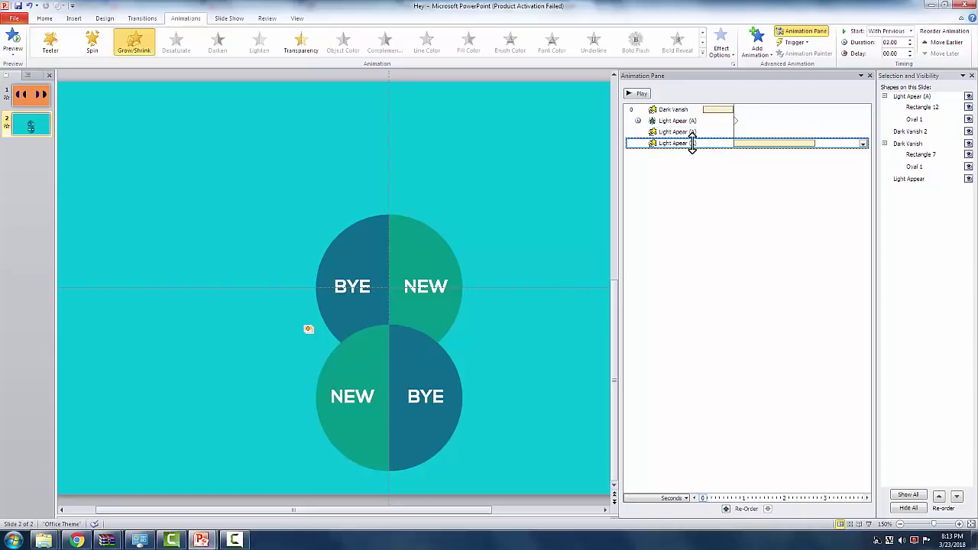
pyautogui.doubleClick(692, 144)
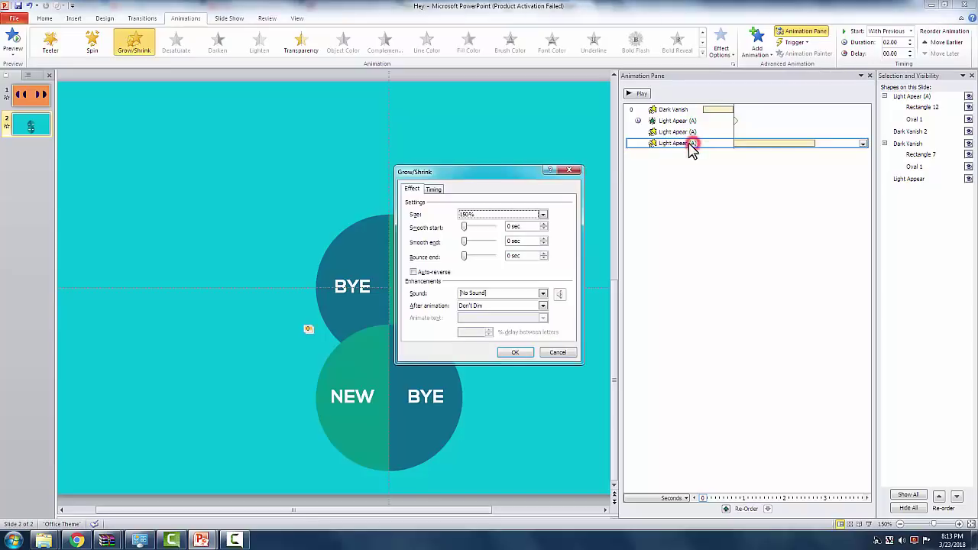
pyautogui.click(486, 216)
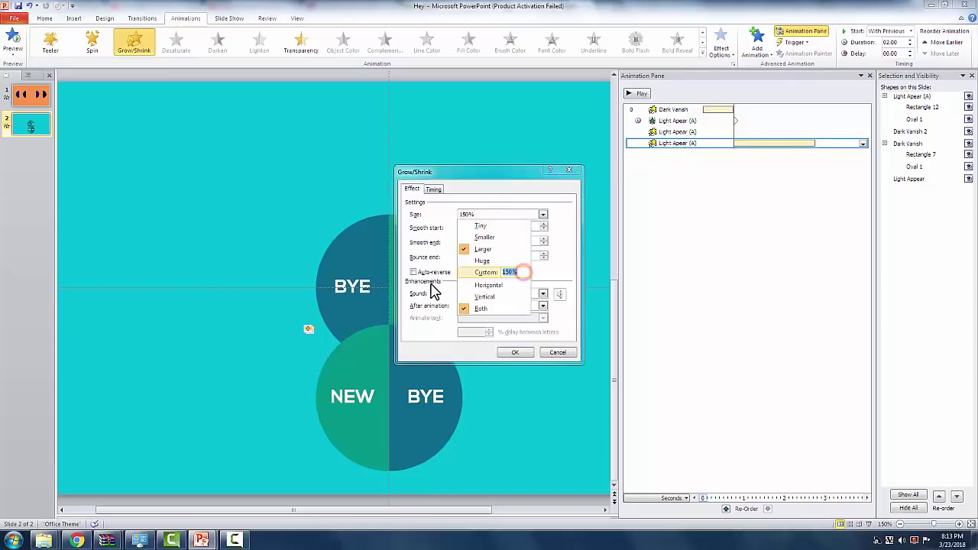
pyautogui.write('9999')
pyautogui.press('Return')
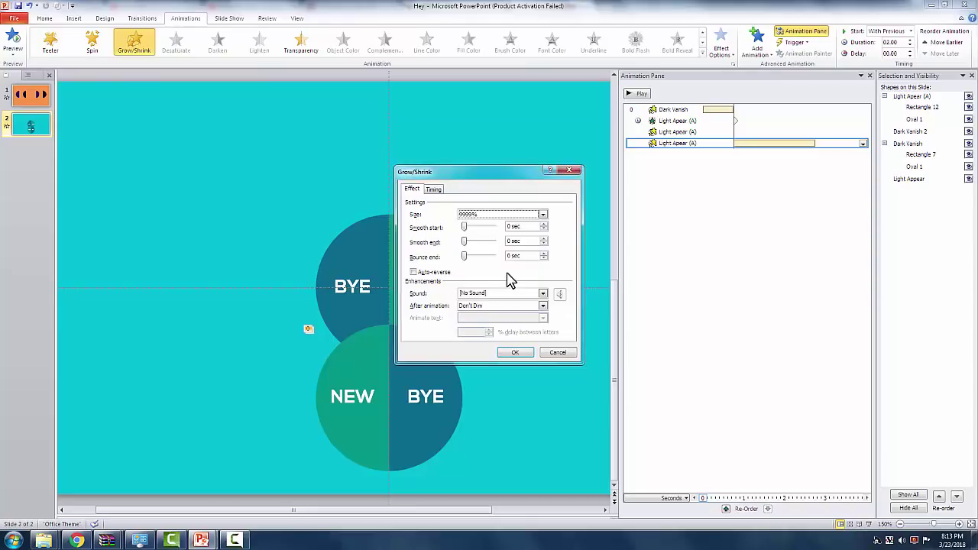
pyautogui.moveTo(464, 242); pyautogui.dragTo(493, 241)
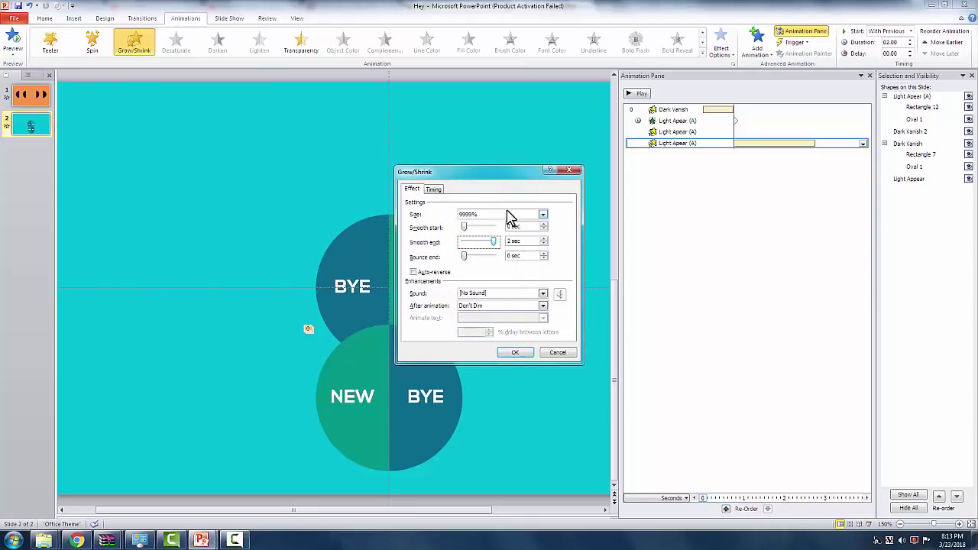
pyautogui.click(510, 215)
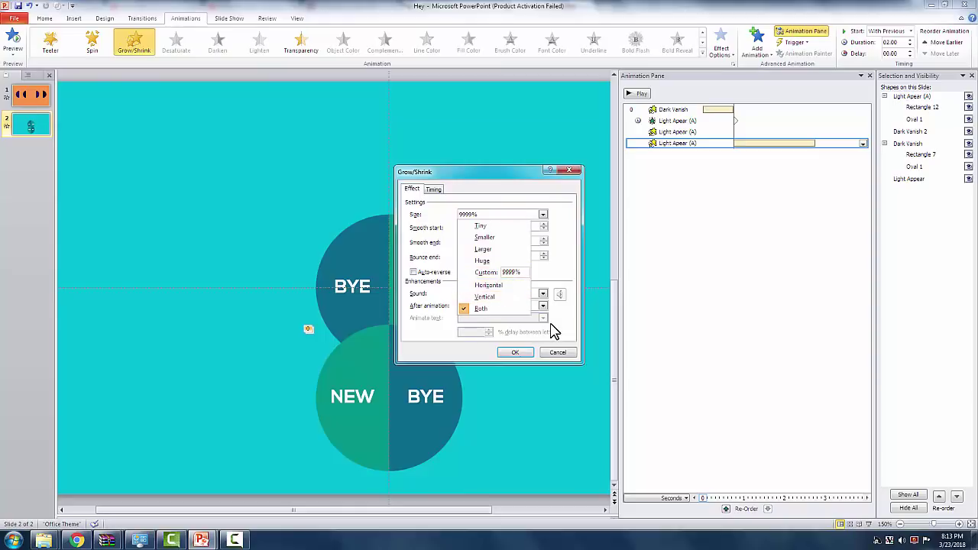
pyautogui.click(558, 352)
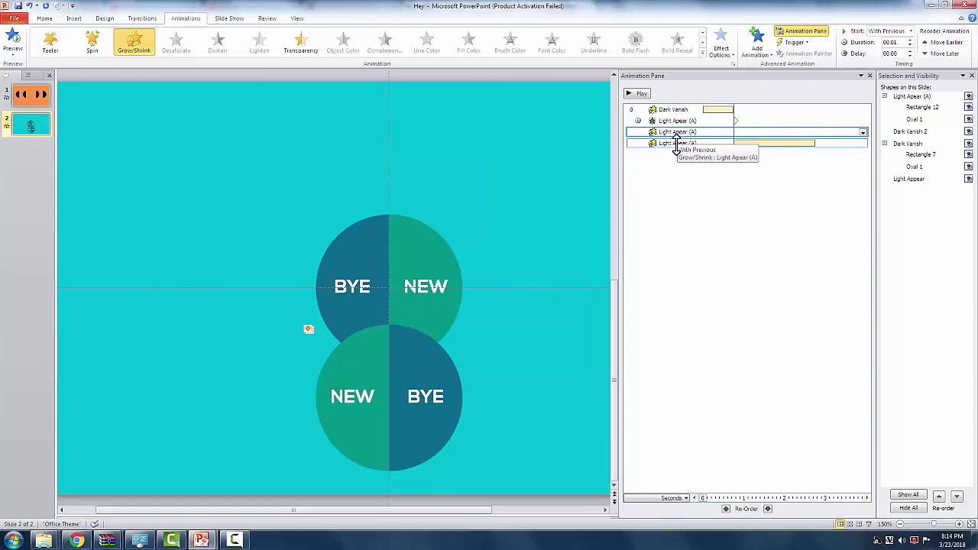
# Set both Light Apear (A) Grow/Shrink effects to the Horizontal direction and give its Appear effect a delay of 0.01 seconds.
pyautogui.keyDown('shift'); pyautogui.click(672, 131); pyautogui.keyUp('shift')
pyautogui.click(720, 46)
pyautogui.click(733, 84)
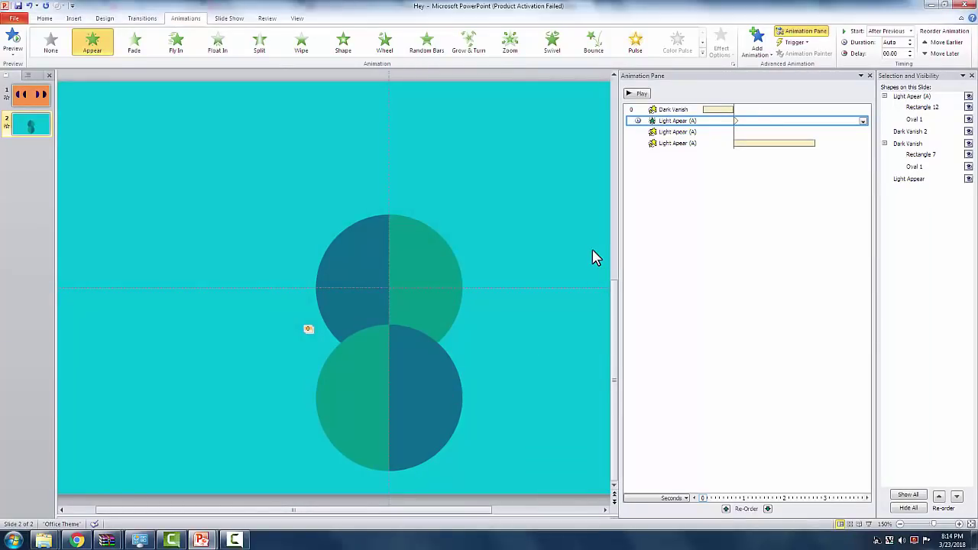
pyautogui.click(682, 123)
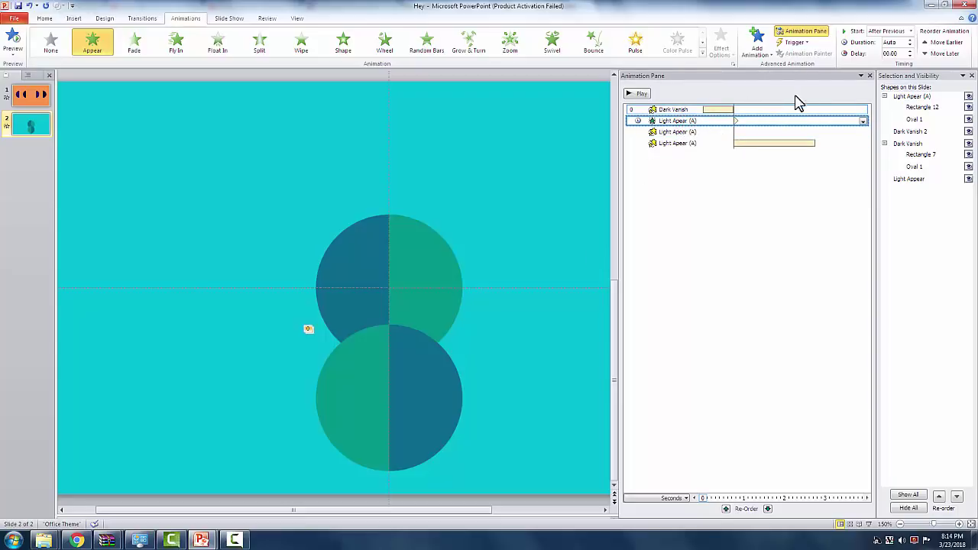
pyautogui.click(900, 54)
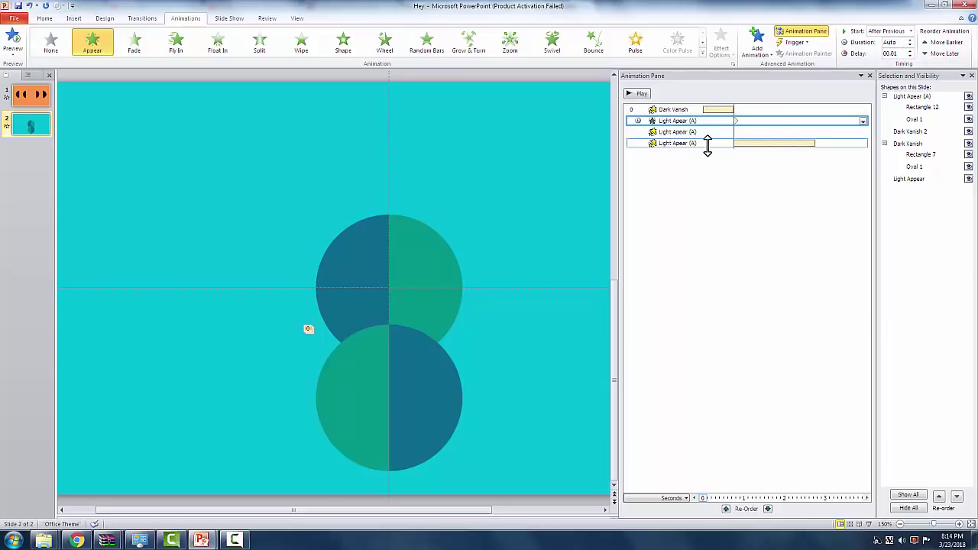
# Set the duration of the Dark Vanish effect and the last Light Apear (A) Grow/Shrink effect to 0.75 seconds and preview the animation.
pyautogui.moveTo(706, 143)
pyautogui.mouseDown()
pyautogui.moveTo(688, 119)
pyautogui.moveTo(690, 143)
pyautogui.mouseUp()
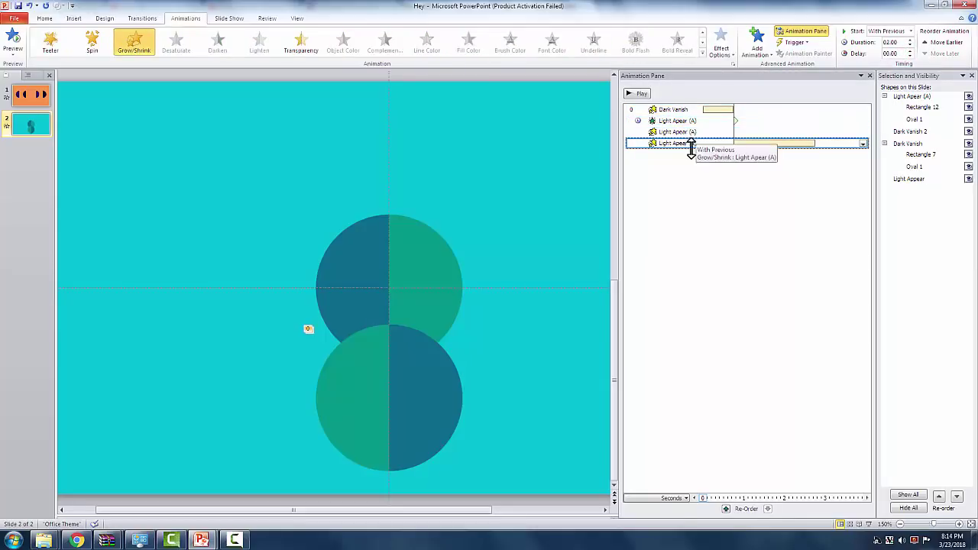
pyautogui.click(692, 109)
pyautogui.click(694, 143)
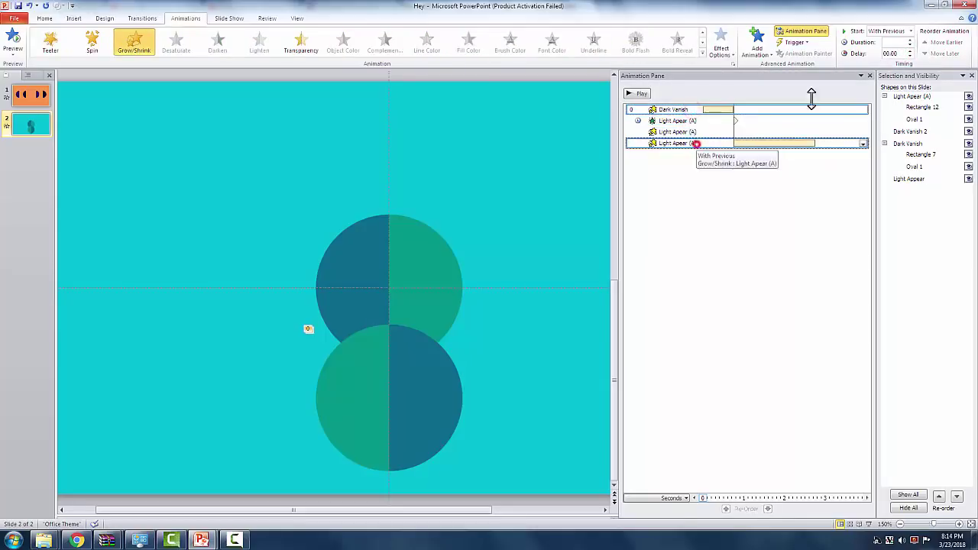
pyautogui.click(910, 43)
pyautogui.click(910, 43)
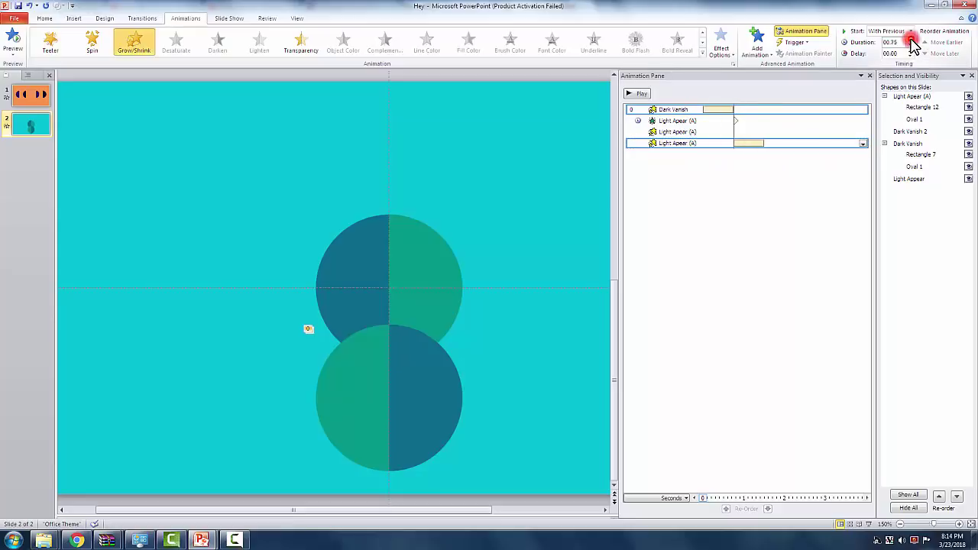
pyautogui.click(642, 93)
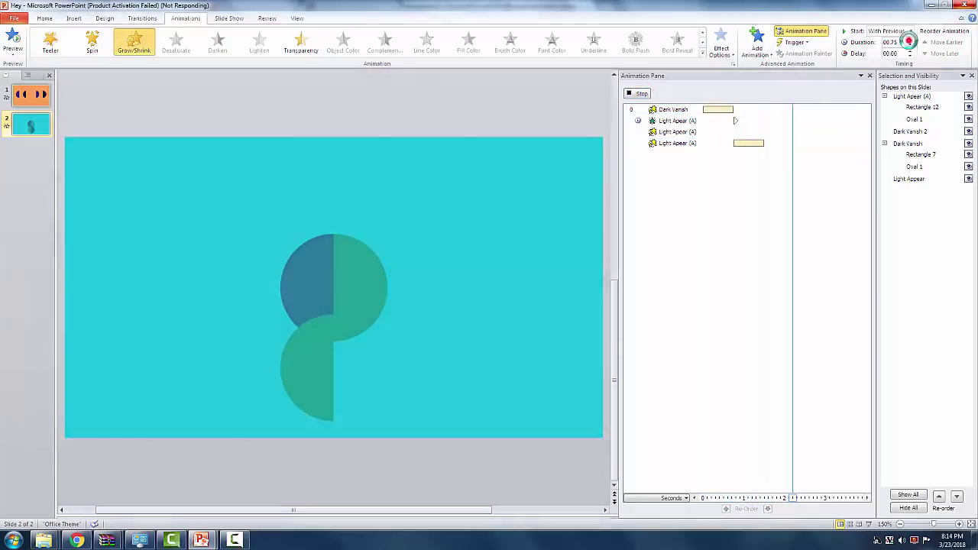
# Try a 1.25-second duration on both selected Grow/Shrink effects and return them to 0.75 seconds.
pyautogui.click(911, 41)
pyautogui.click(910, 41)
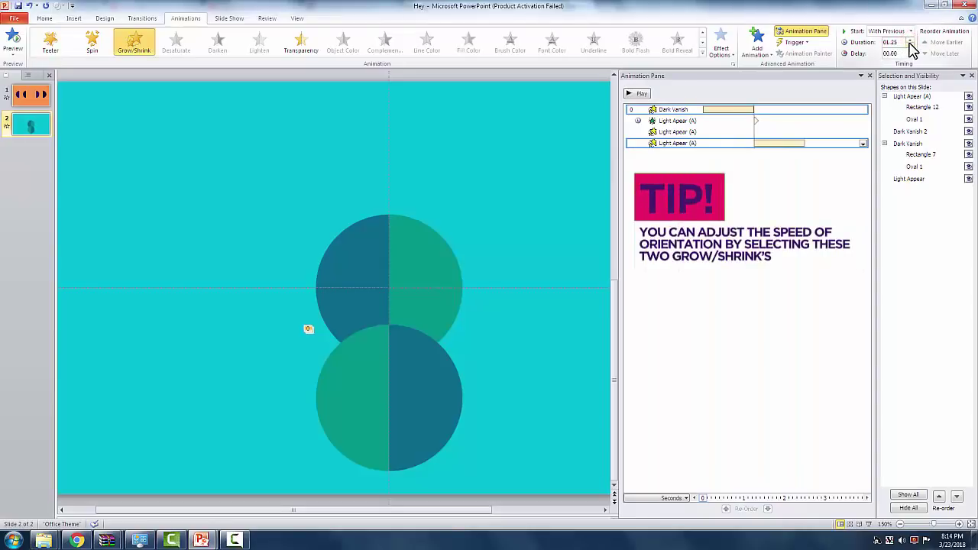
pyautogui.click(910, 45)
pyautogui.click(910, 45)
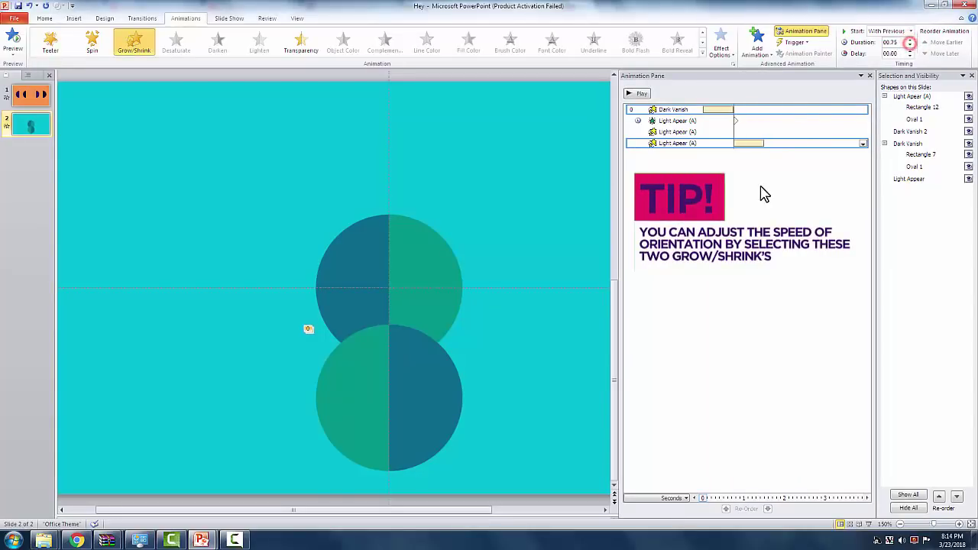
# Extend the last Light Apear (A) Grow/Shrink effect to end at 2.3 seconds and preview the animation.
pyautogui.click(762, 144)
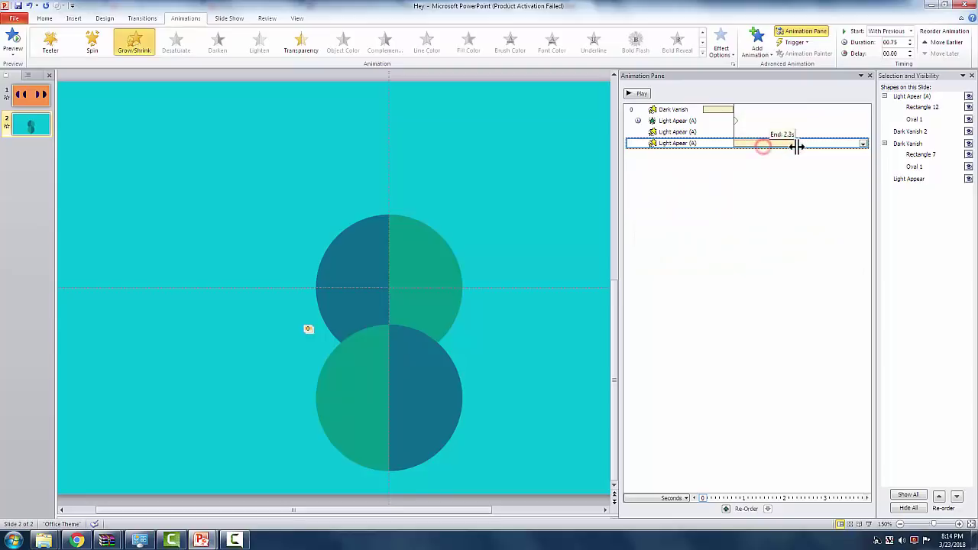
pyautogui.click(635, 94)
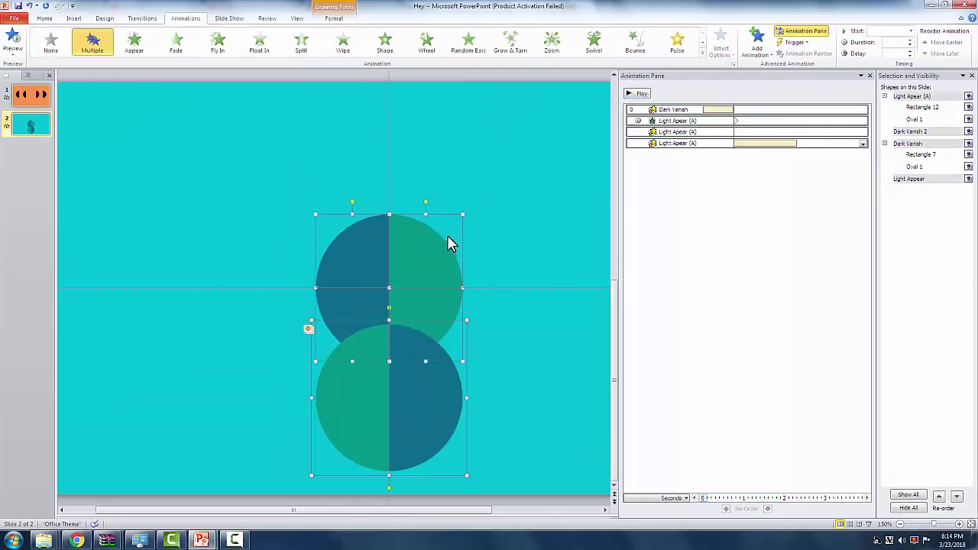
# Align all selected half-circle shapes to the vertical middle of the slide and preview the flip animation.
pyautogui.click(333, 18)
pyautogui.click(644, 48)
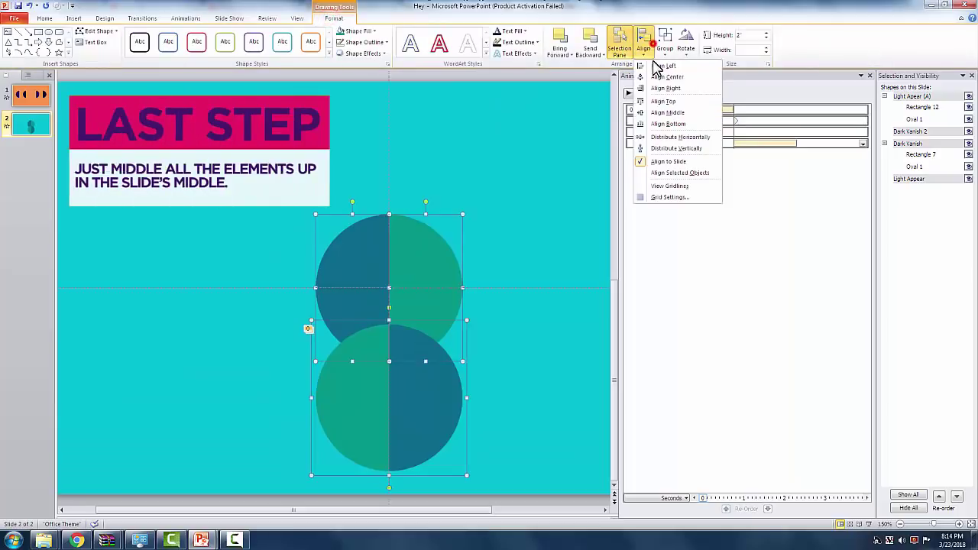
pyautogui.click(664, 113)
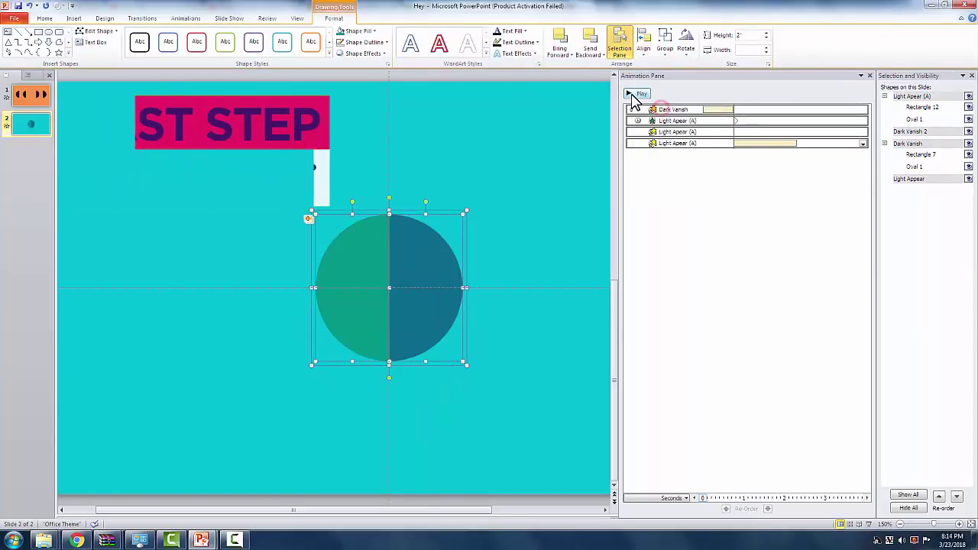
pyautogui.click(633, 92)
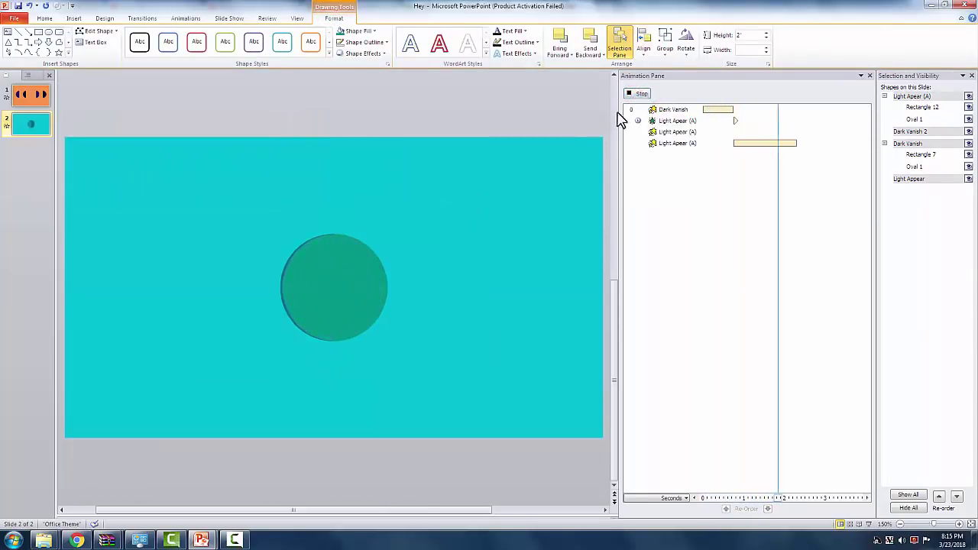
pyautogui.click(633, 95)
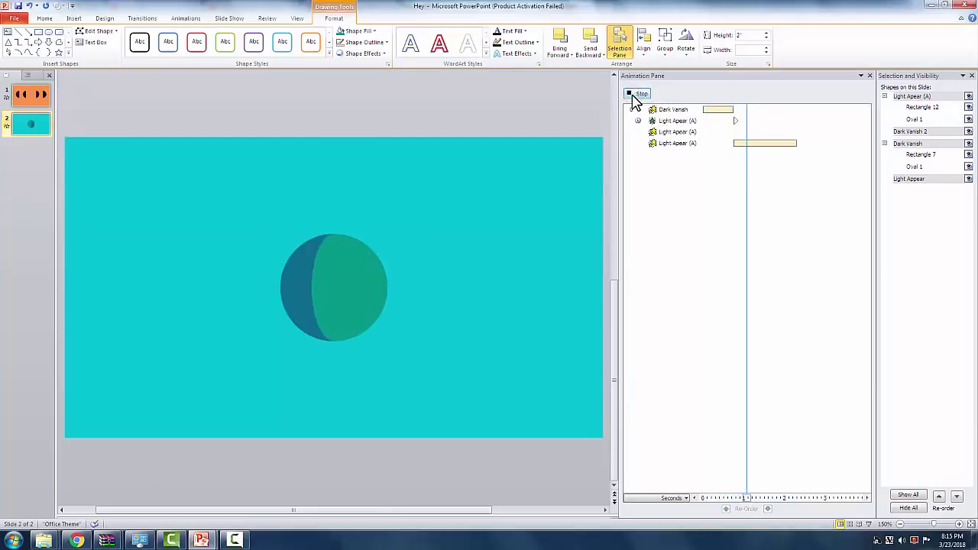